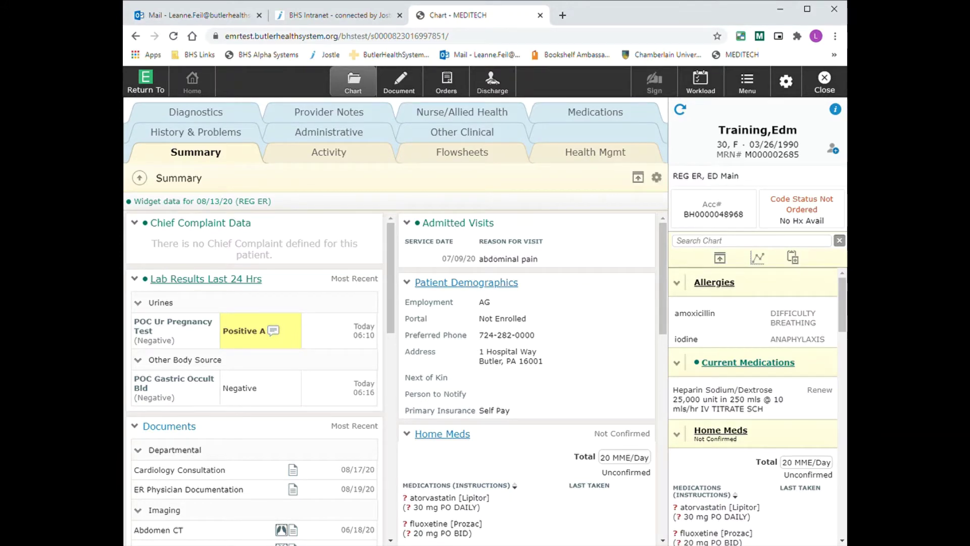
Step: Scroll the Summary columns and the right patient panel to review labs, vitals and visits
left_click_drag(662, 249, 648, 465)
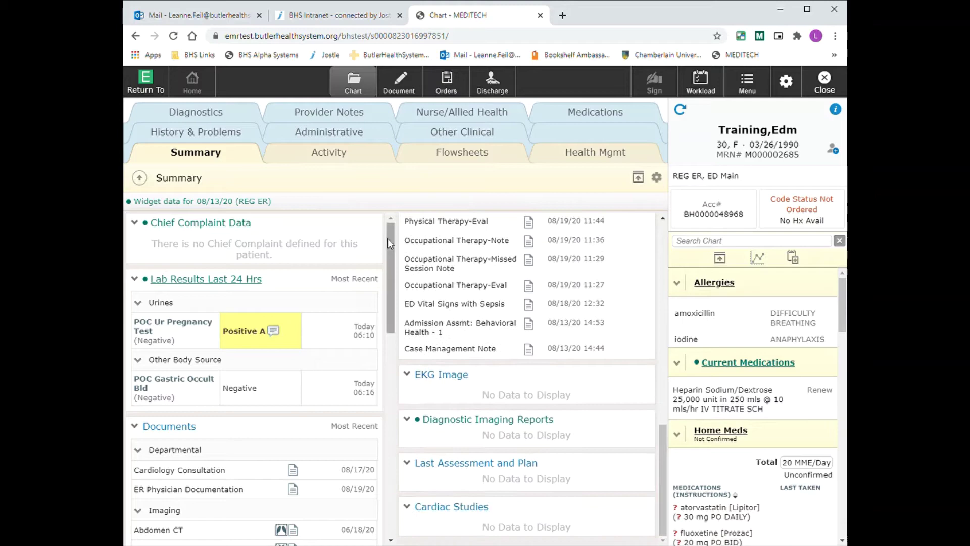
left_click_drag(387, 238, 389, 445)
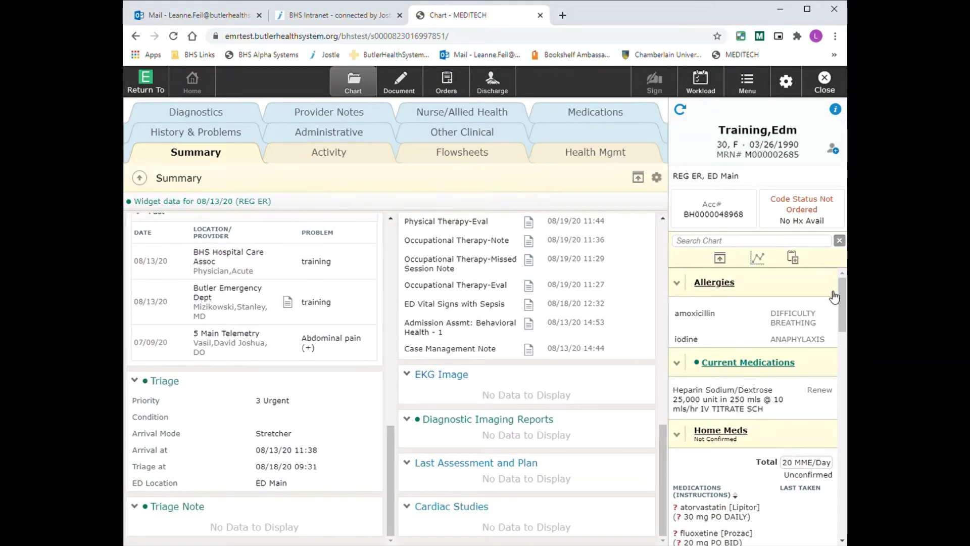
left_click_drag(841, 285, 838, 423)
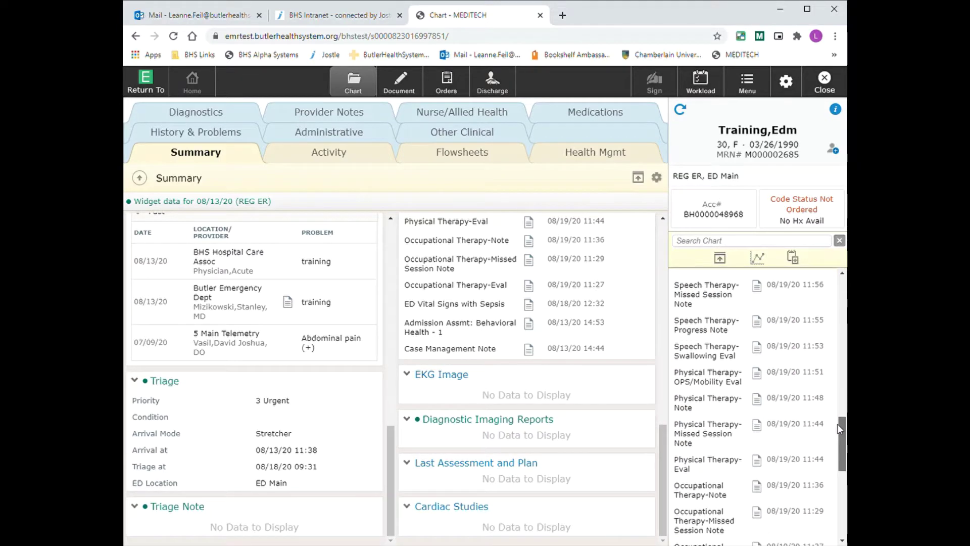
scroll(839, 428, "down", 1)
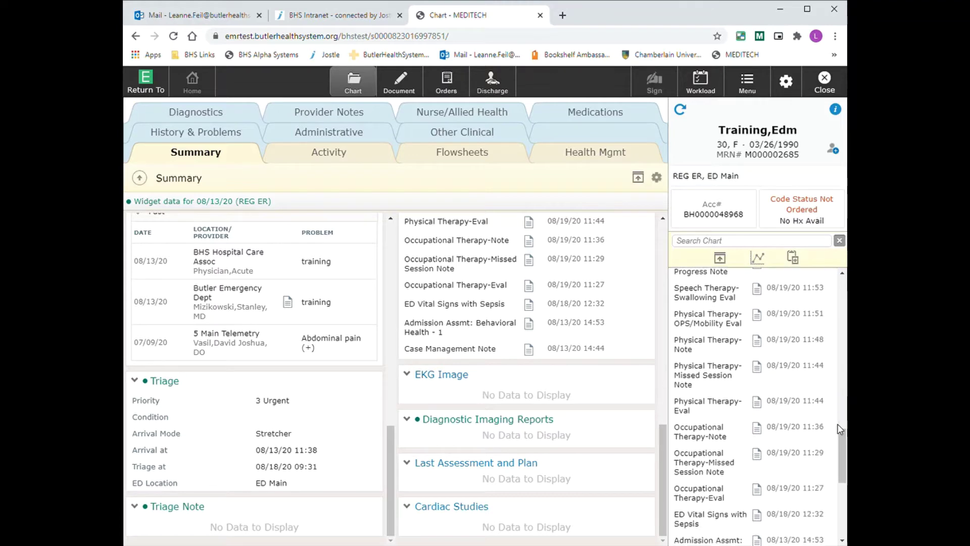
scroll(840, 428, "down", 2)
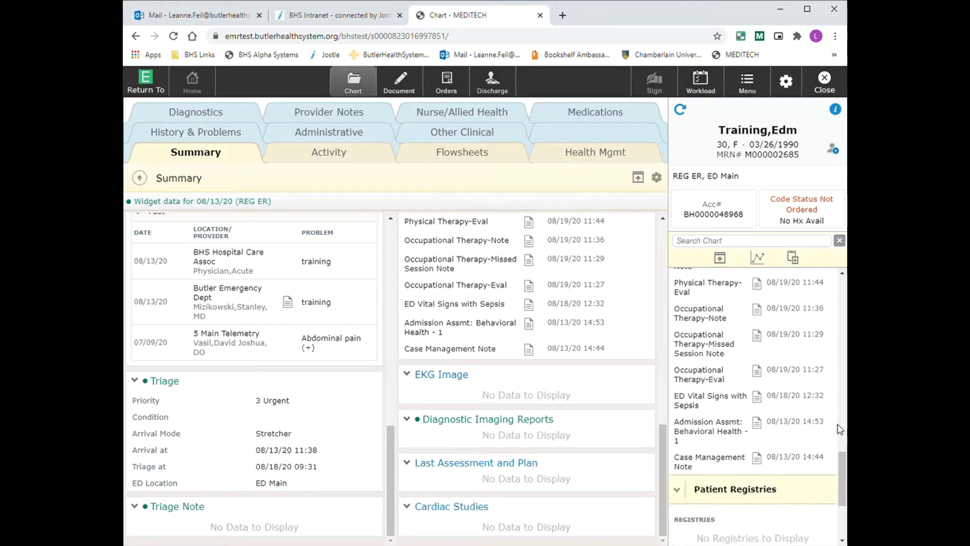
Step: Open the Admission Assmt: Behavioral Health document and read through its details
left_click(758, 425)
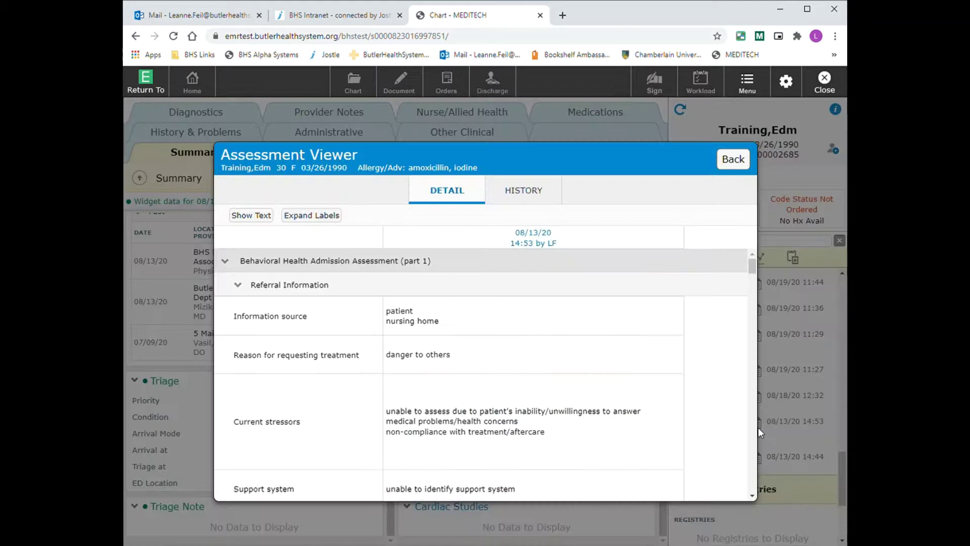
scroll(550, 329, "down", 6)
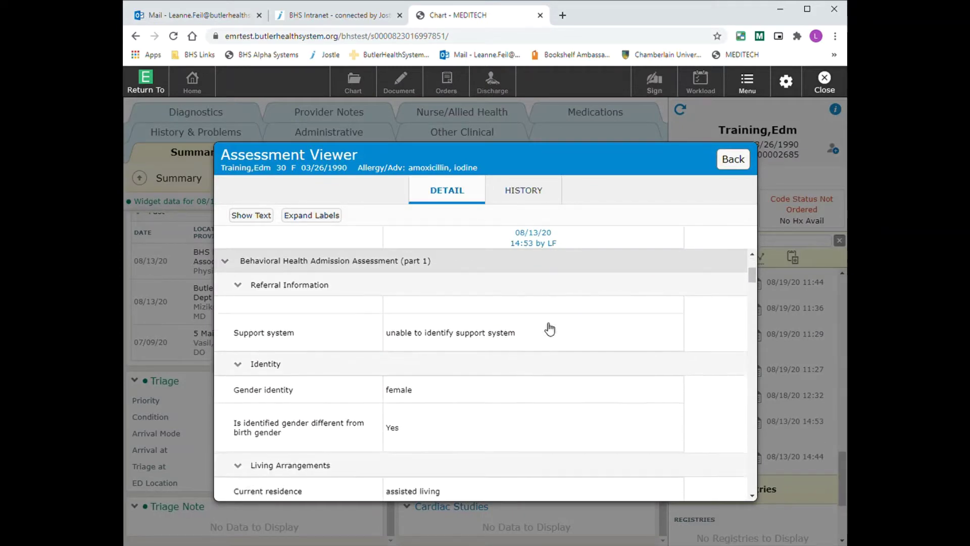
scroll(549, 328, "down", 1)
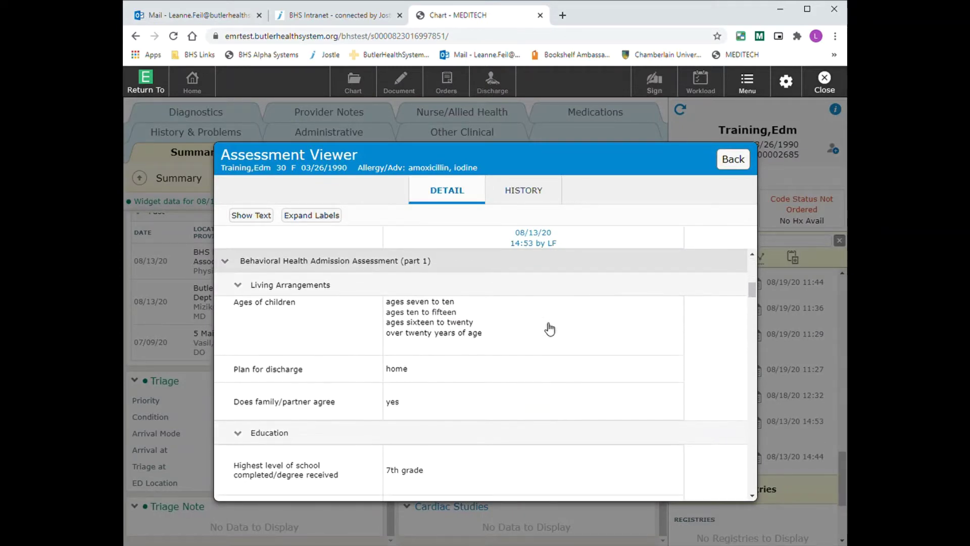
scroll(550, 329, "down", 5)
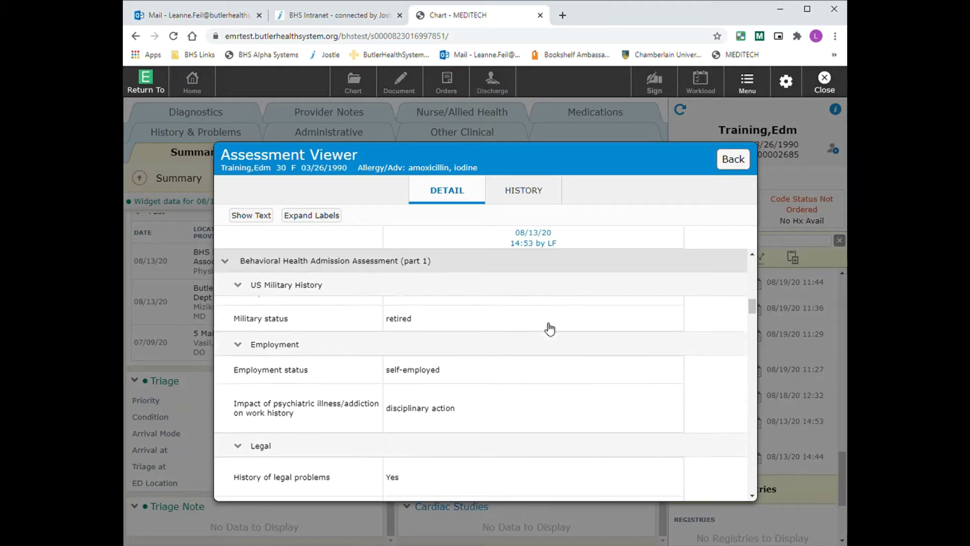
scroll(550, 329, "down", 3)
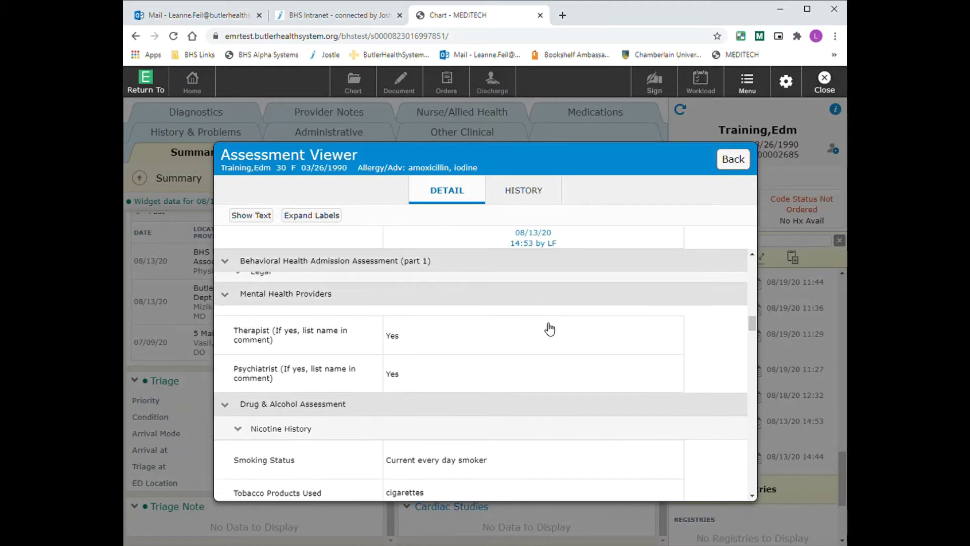
scroll(550, 329, "down", 5)
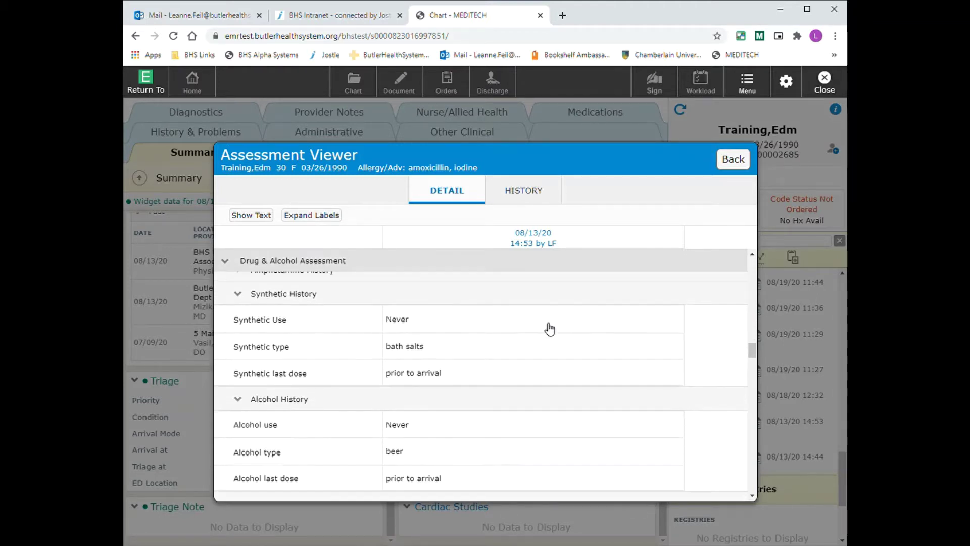
scroll(550, 328, "down", 5)
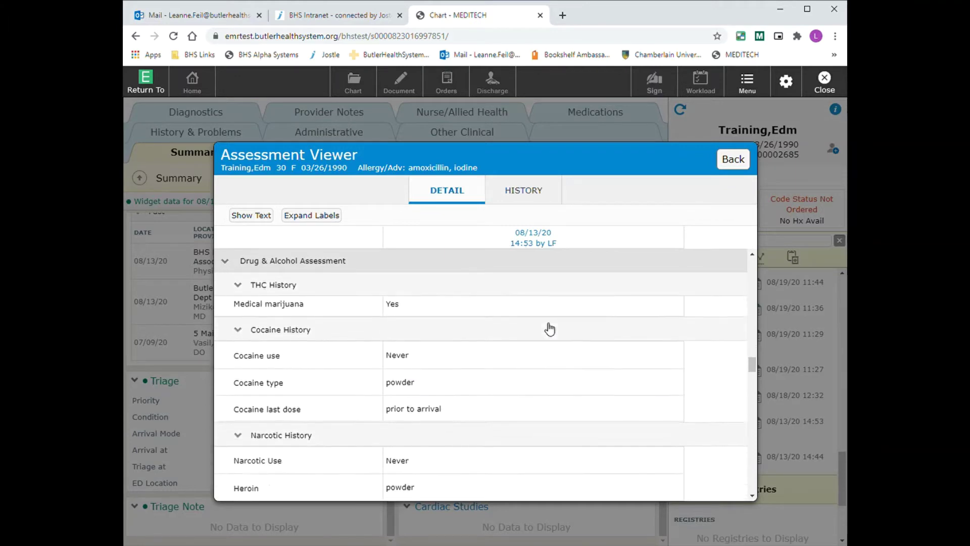
scroll(550, 329, "down", 5)
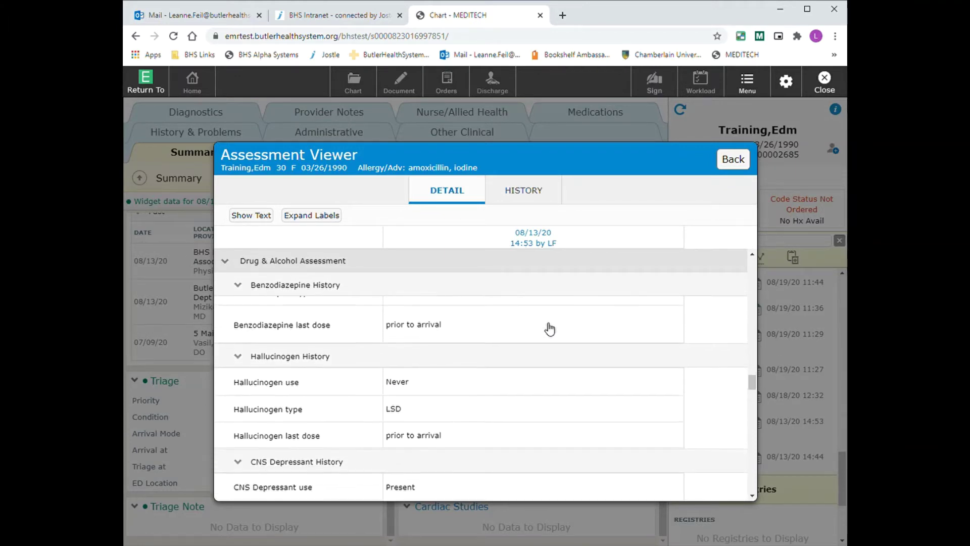
Step: Finish reading the assessment, view its HISTORY tab, then close the viewer
scroll(549, 329, "down", 4)
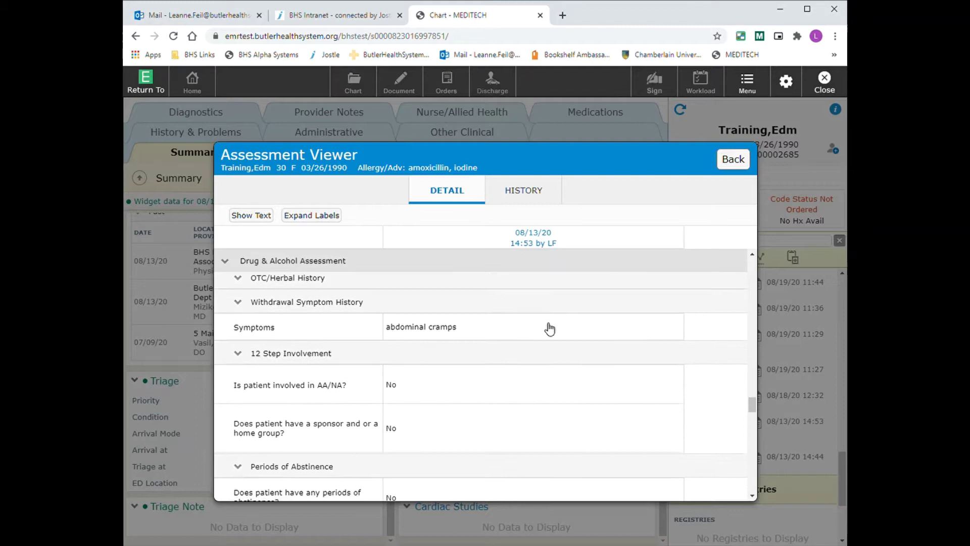
scroll(550, 329, "down", 5)
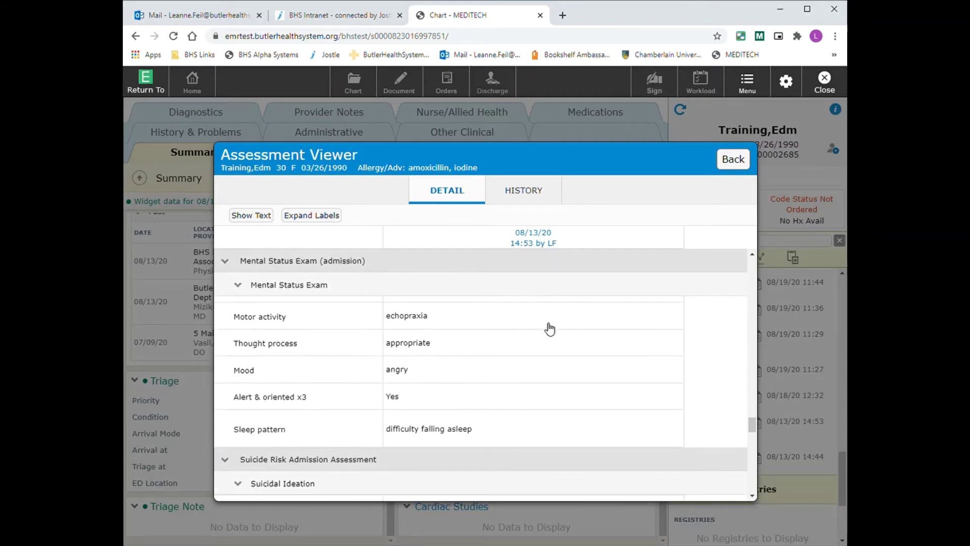
scroll(550, 329, "down", 5)
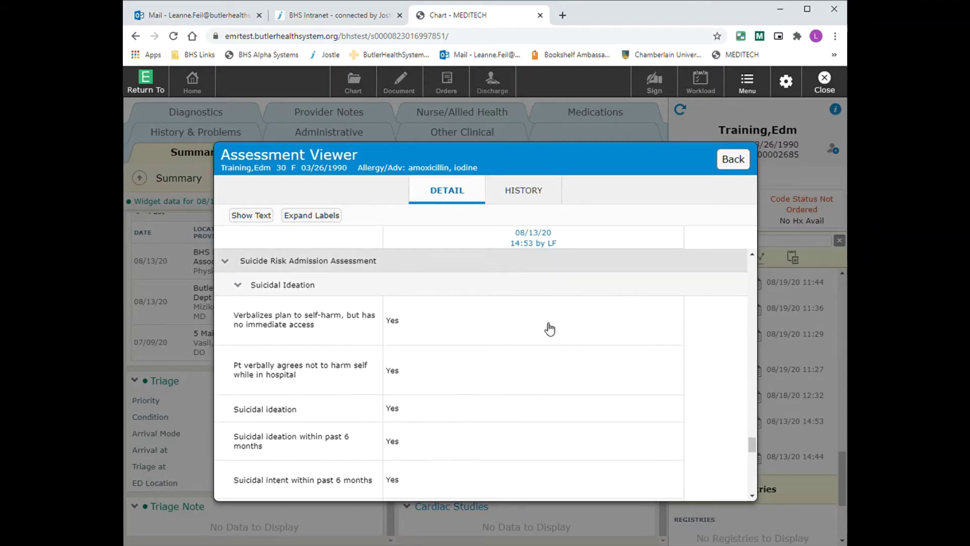
scroll(550, 329, "down", 6)
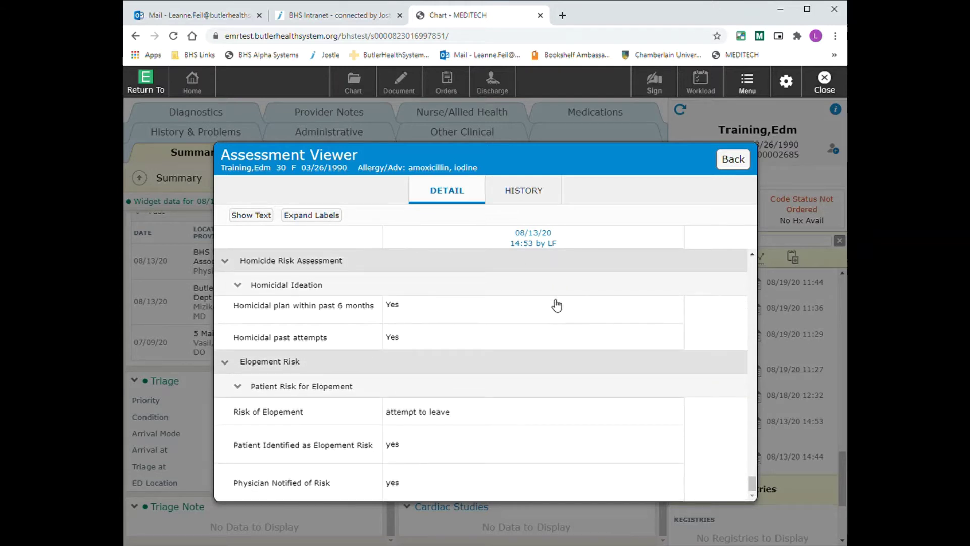
left_click(540, 196)
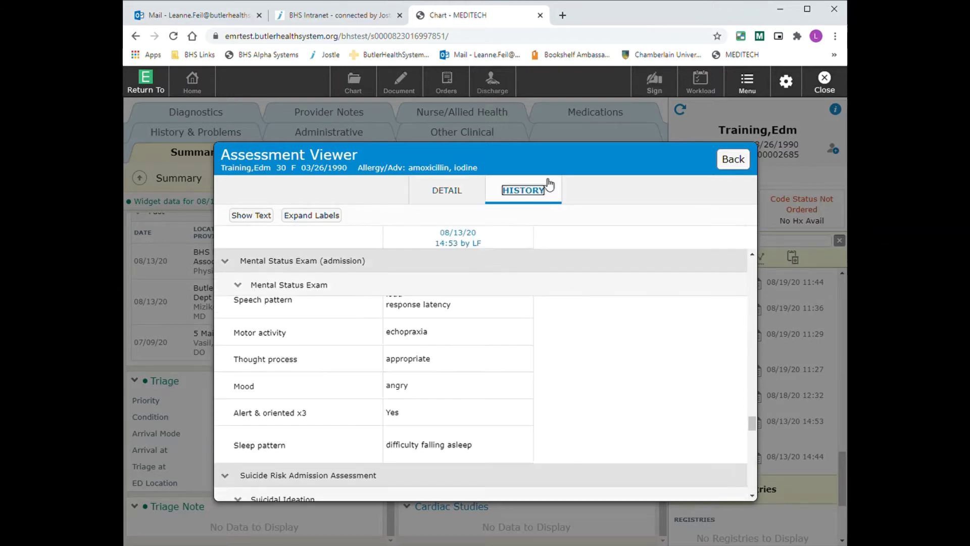
left_click(749, 162)
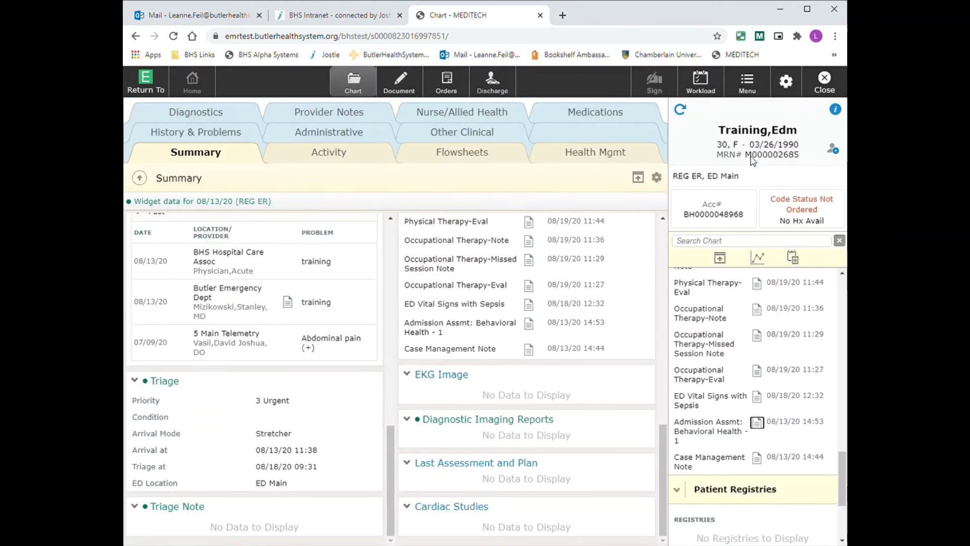
left_click(528, 353)
scroll(532, 357, "down", 3)
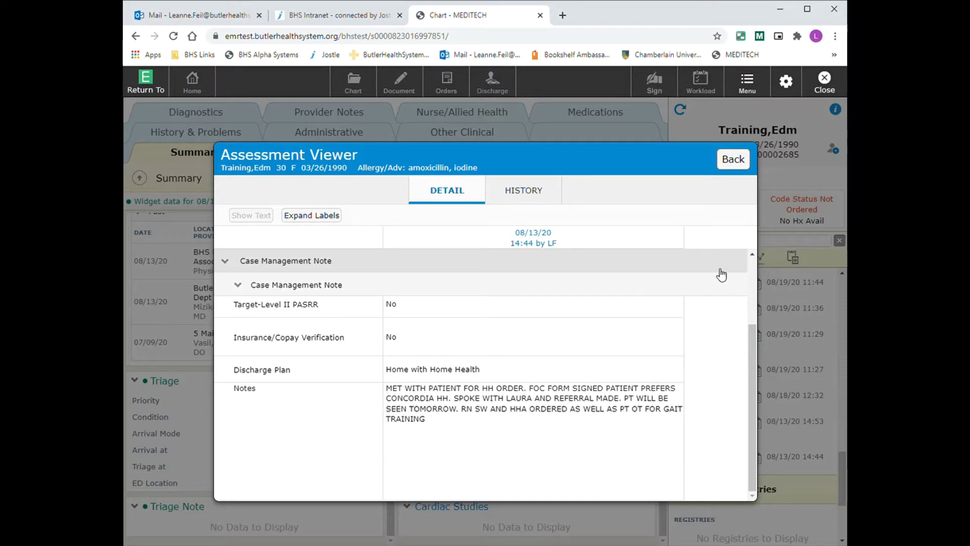
left_click(733, 159)
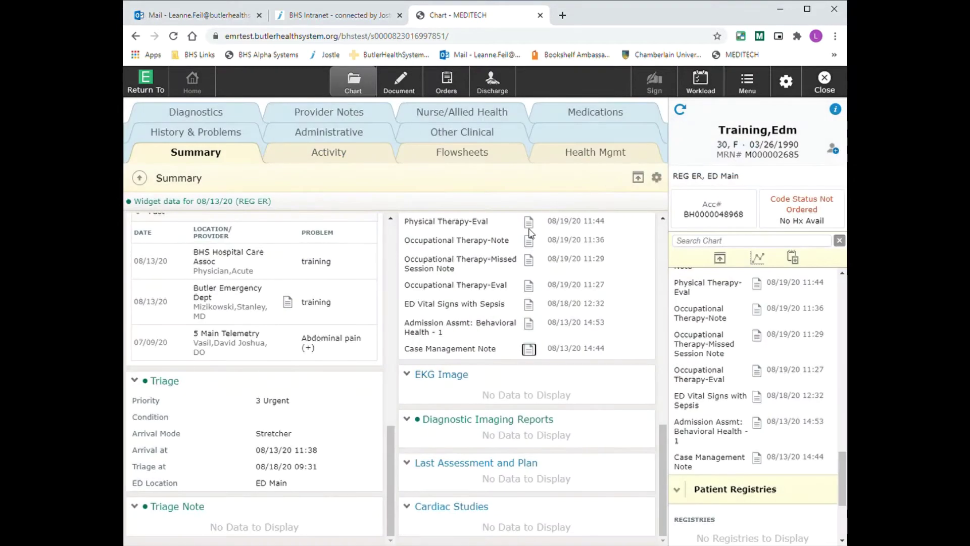
left_click(527, 223)
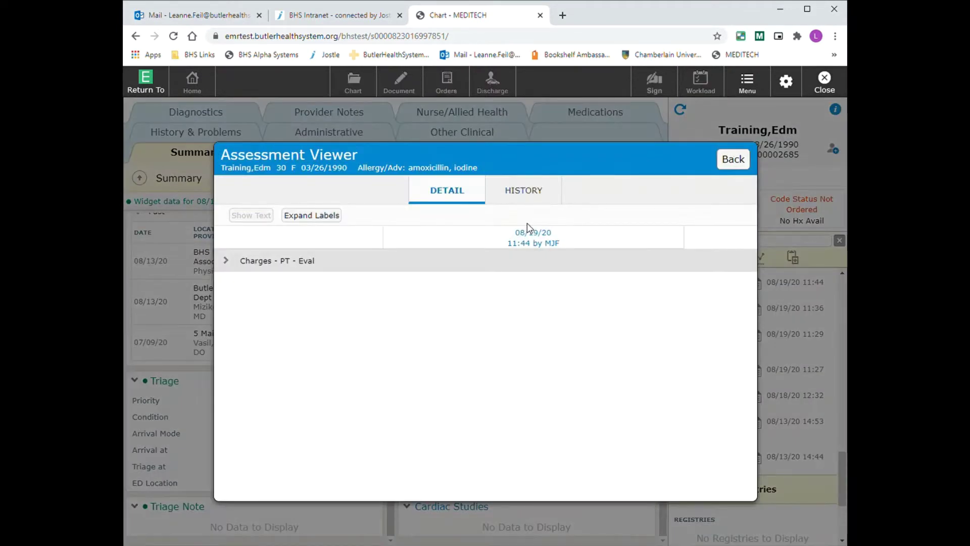
left_click(224, 262)
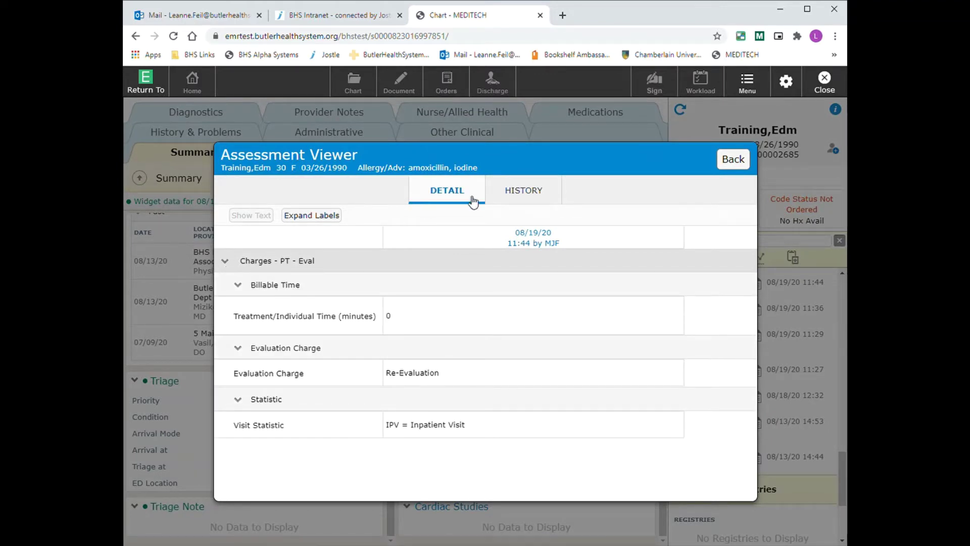
left_click(734, 160)
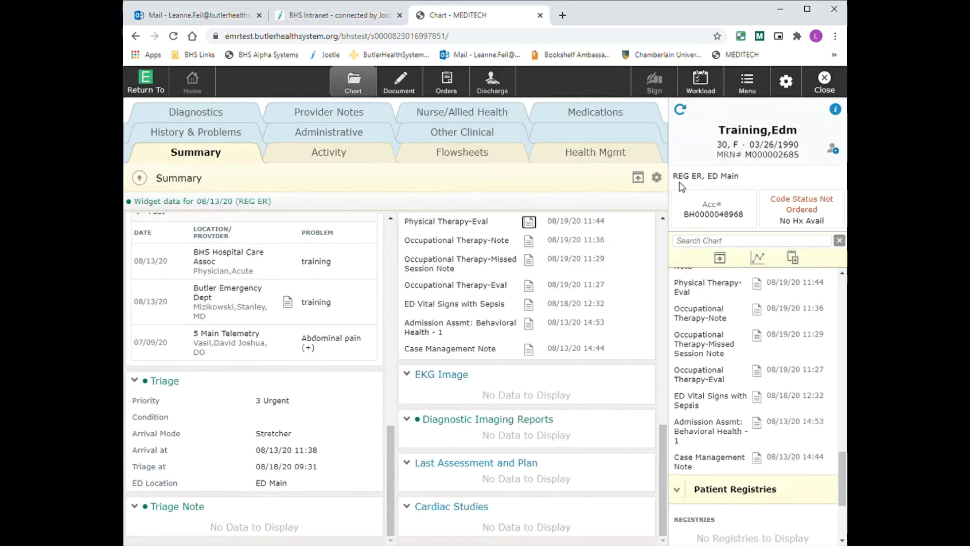
left_click(530, 242)
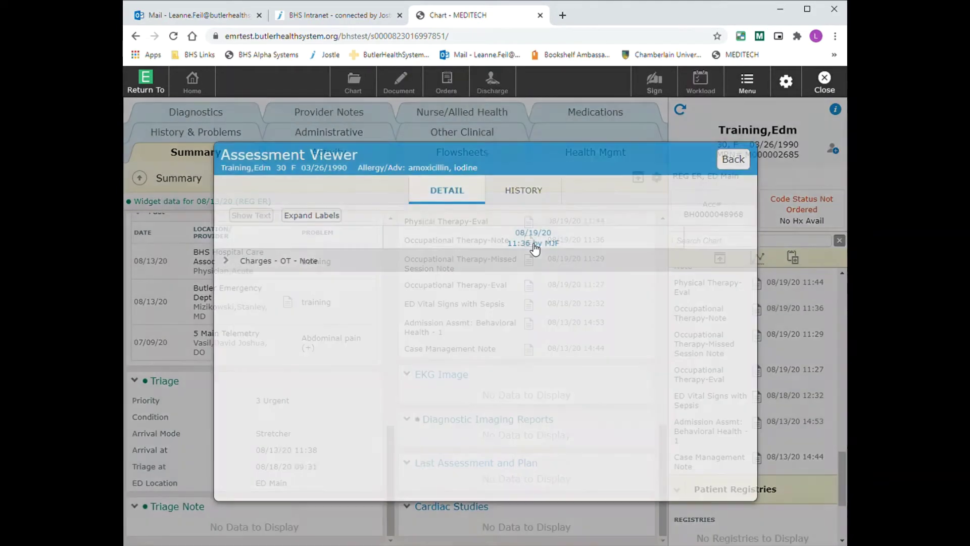
left_click(303, 216)
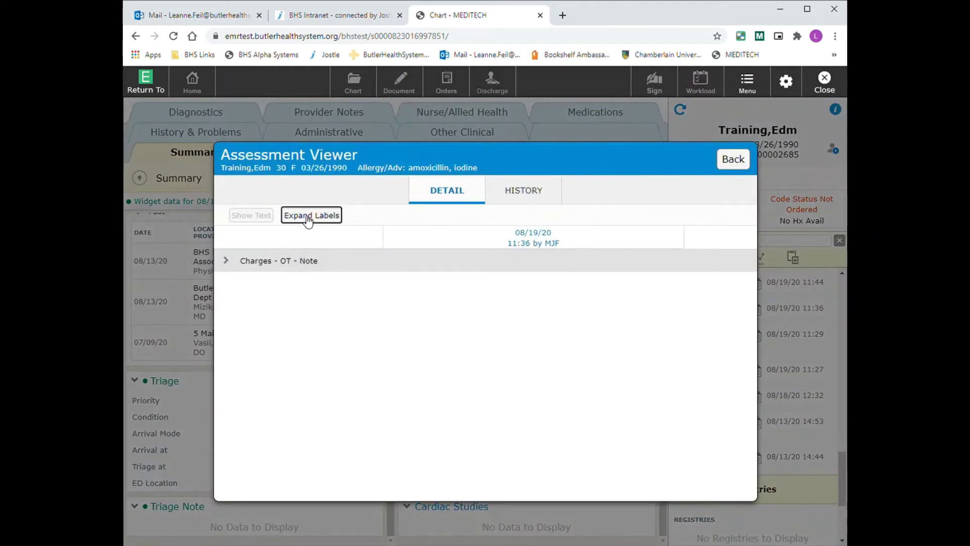
left_click(255, 271)
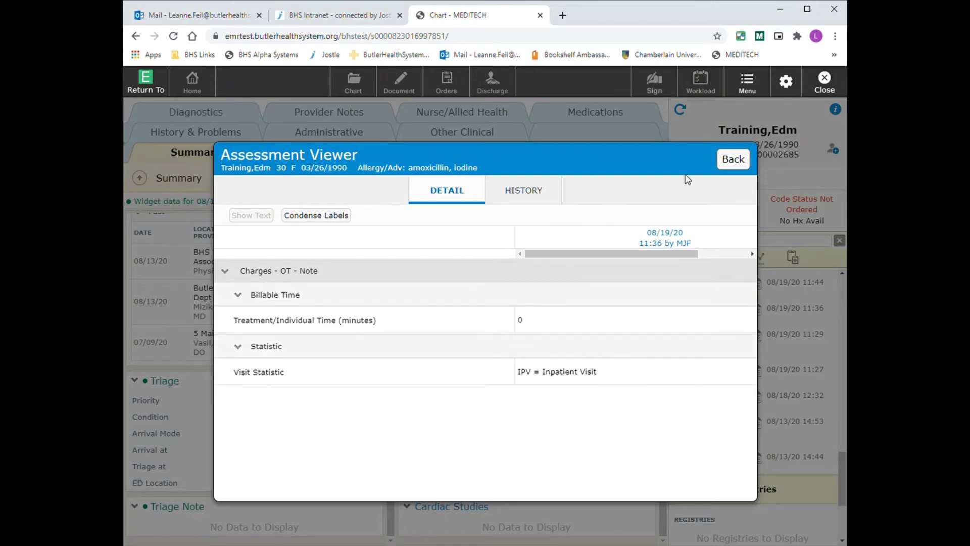
left_click(729, 161)
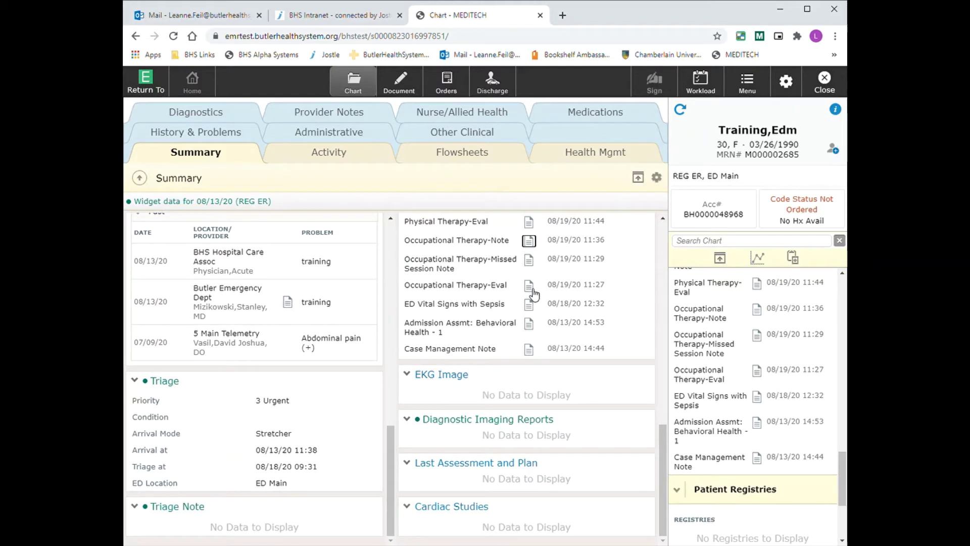
left_click(529, 261)
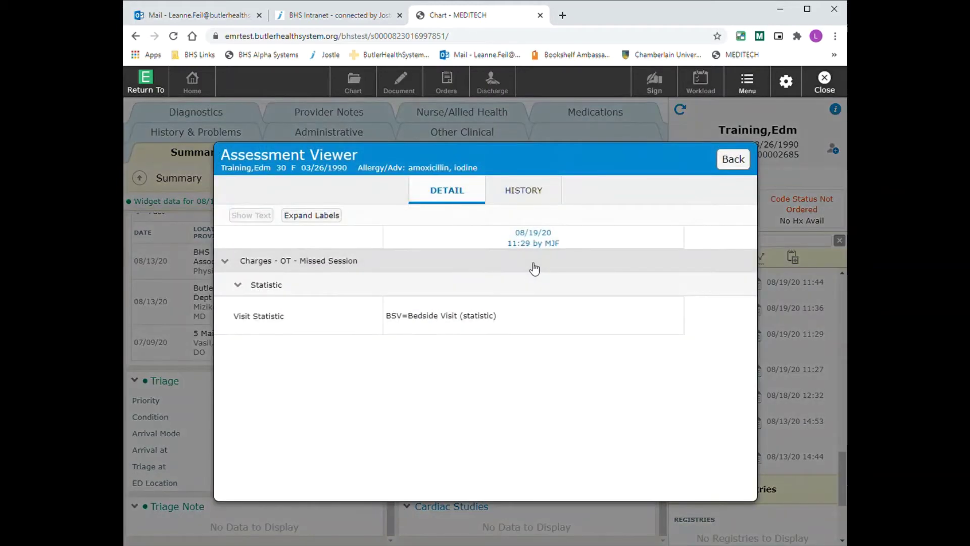
left_click(721, 165)
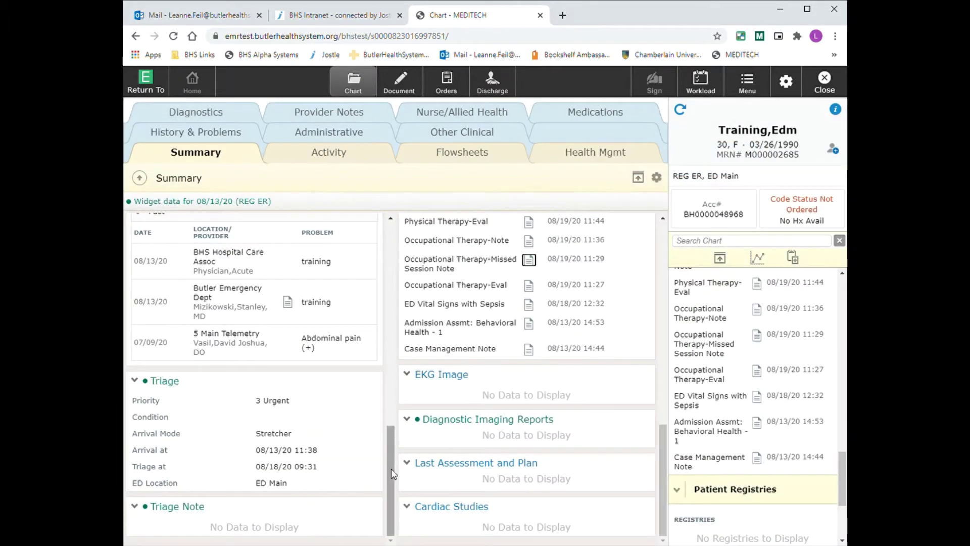
left_click_drag(391, 468, 390, 314)
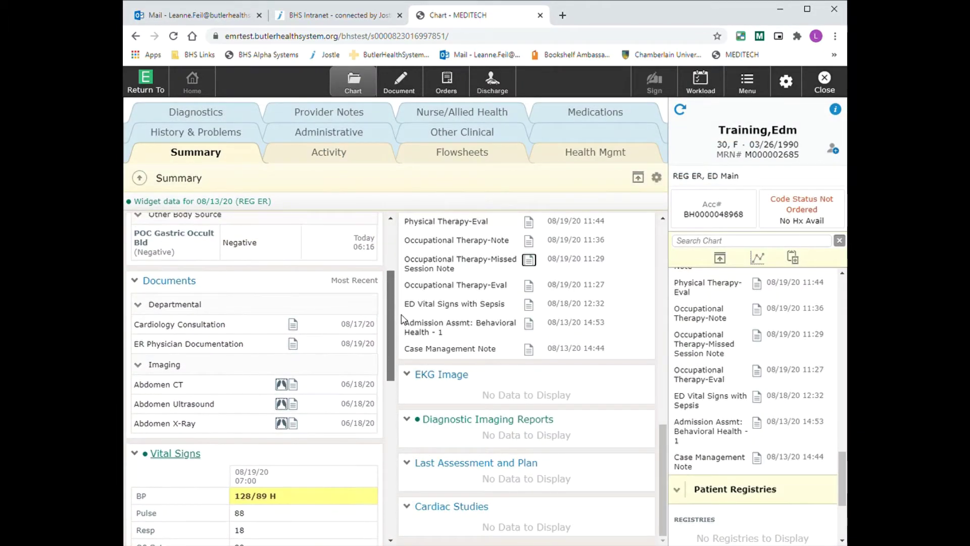
left_click(293, 384)
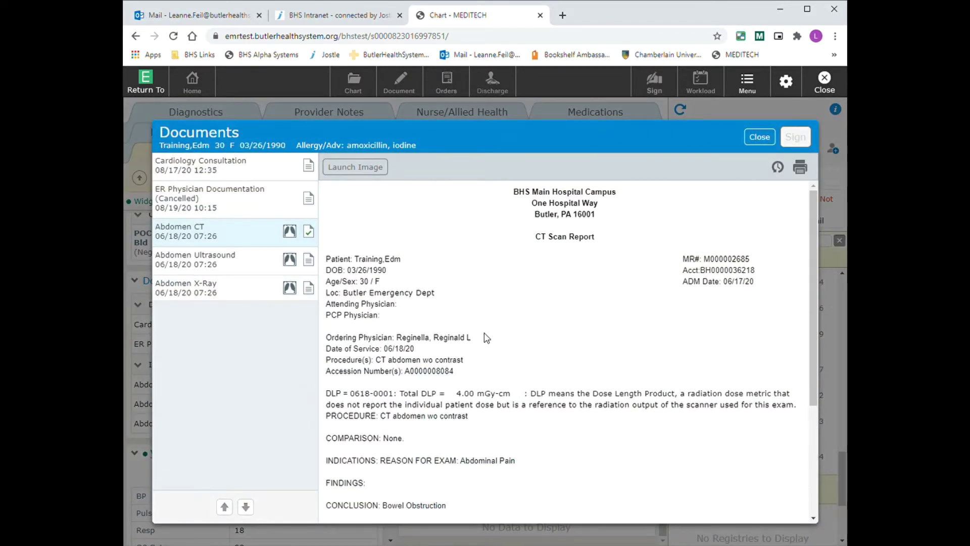
scroll(485, 334, "down", 3)
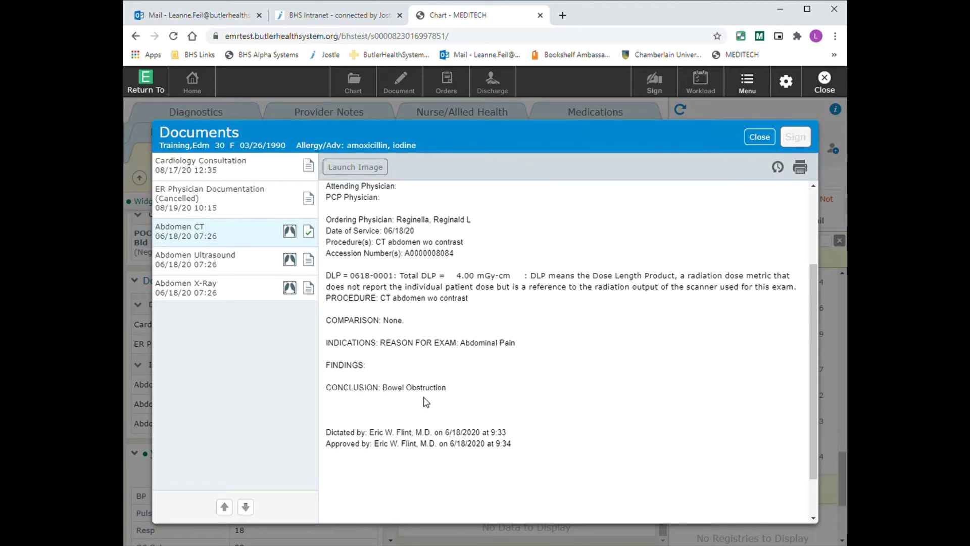
left_click(225, 260)
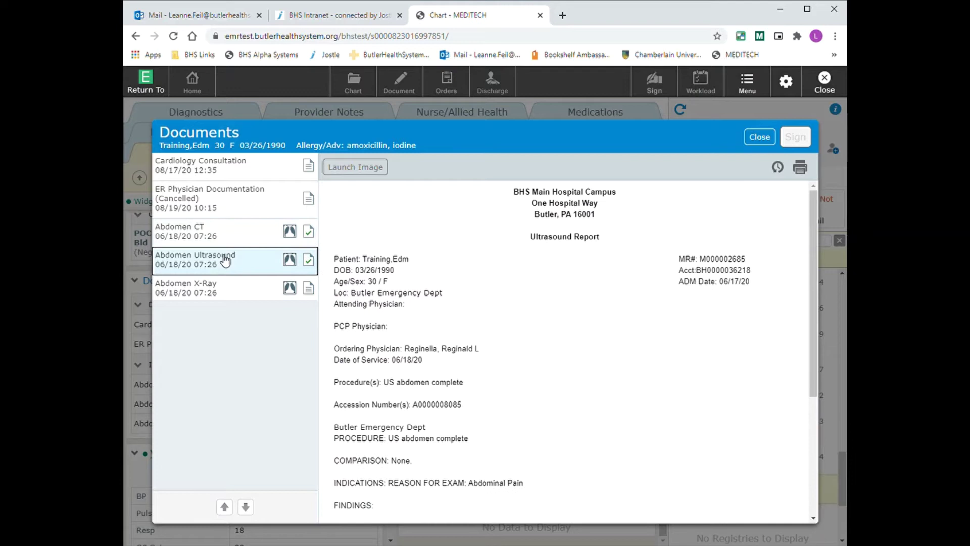
scroll(523, 346, "down", 3)
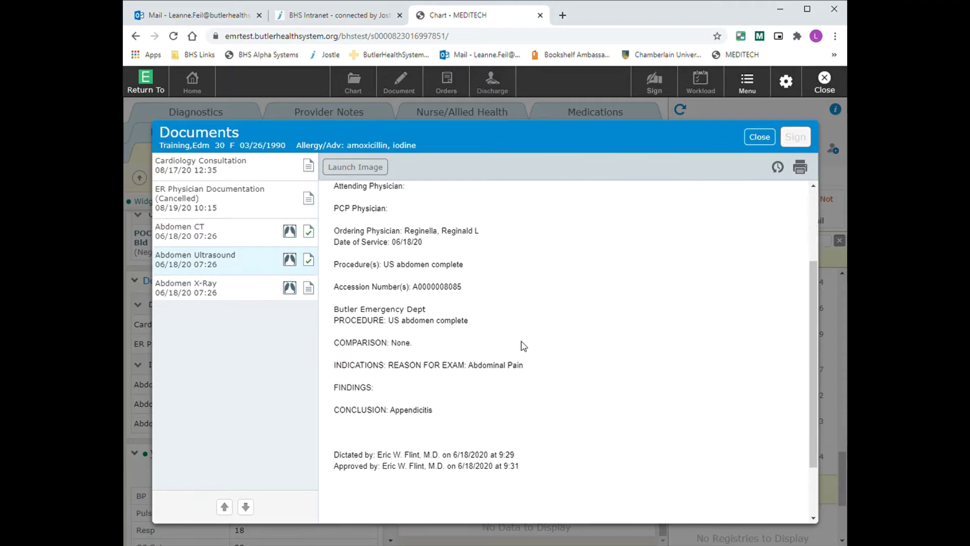
scroll(524, 345, "down", 2)
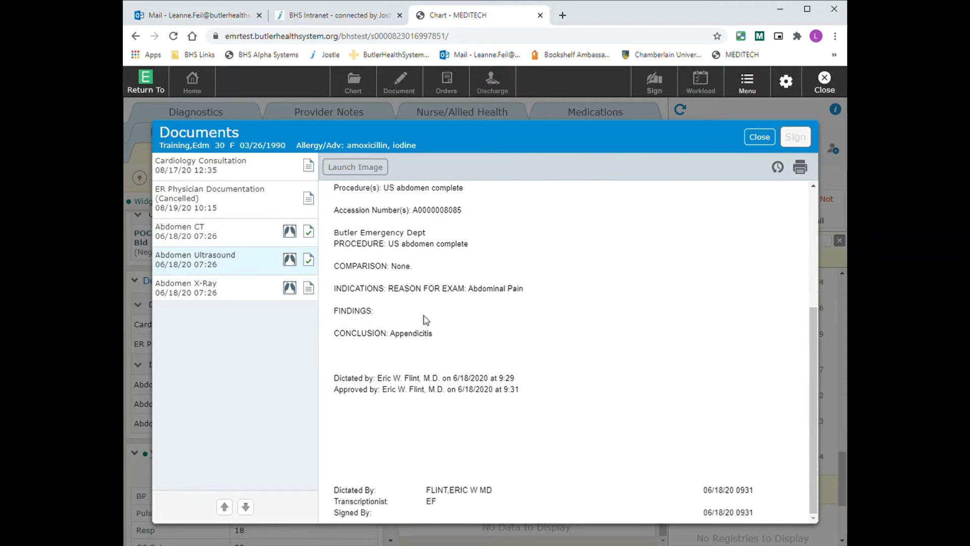
left_click(233, 292)
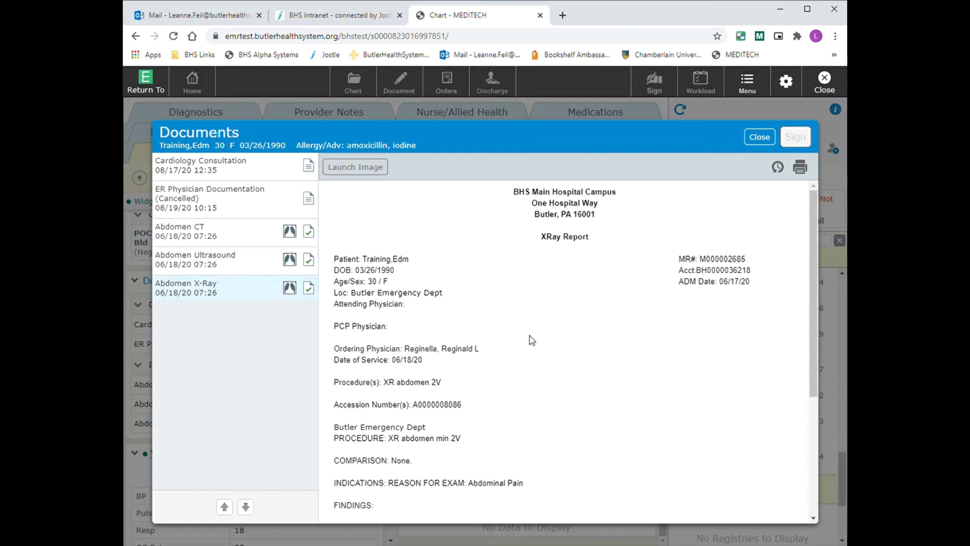
scroll(532, 340, "down", 2)
scroll(533, 340, "down", 1)
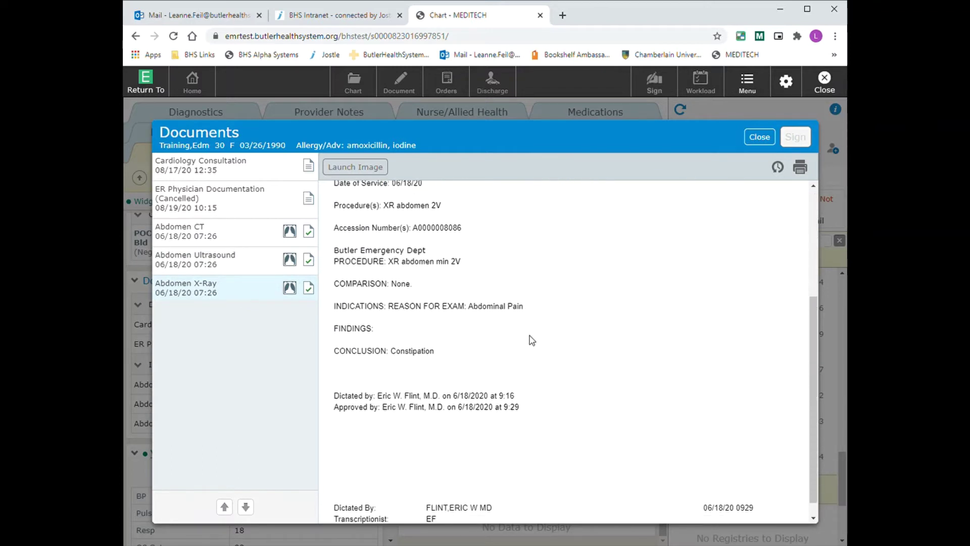
scroll(532, 340, "down", 1)
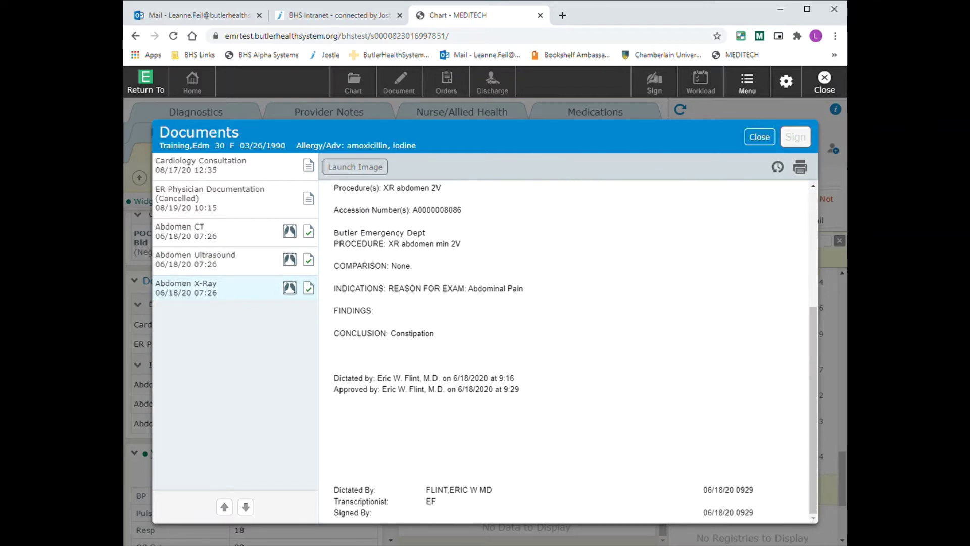
left_click(774, 141)
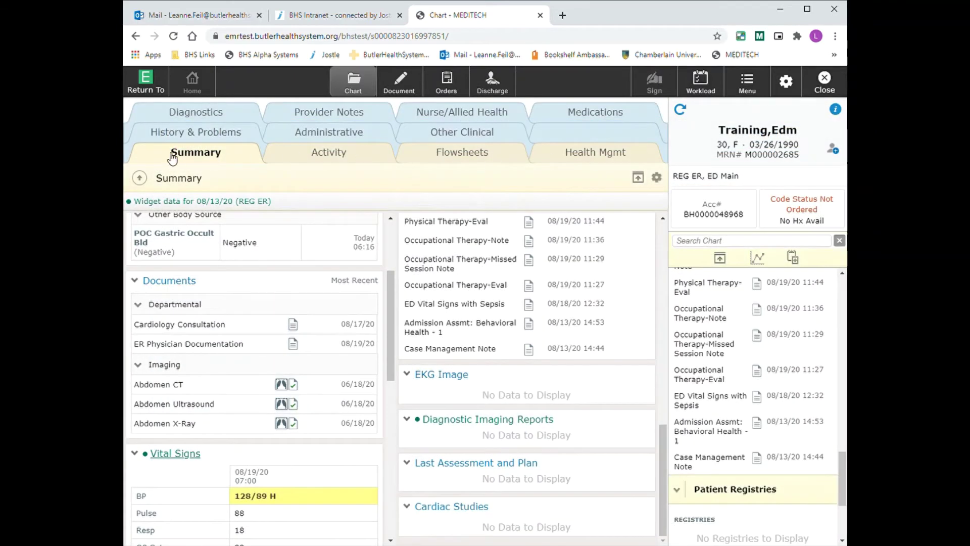
Step: Review the patient's Diagnostics lab results
left_click(196, 115)
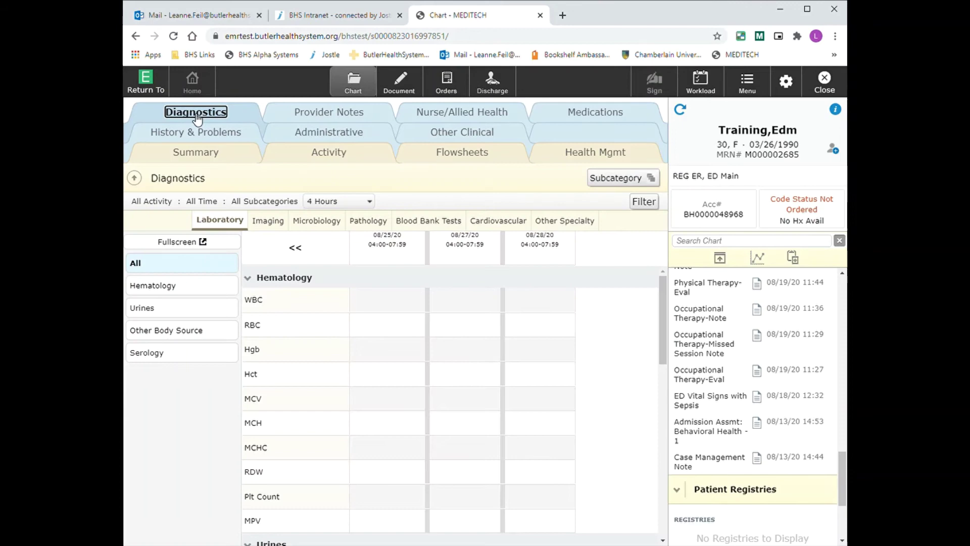
scroll(591, 377, "down", 5)
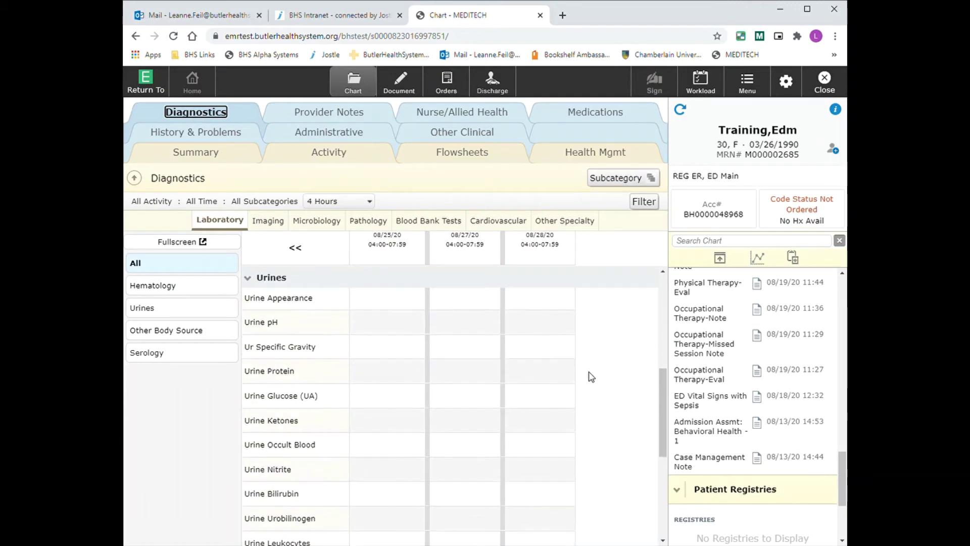
scroll(589, 354, "down", 3)
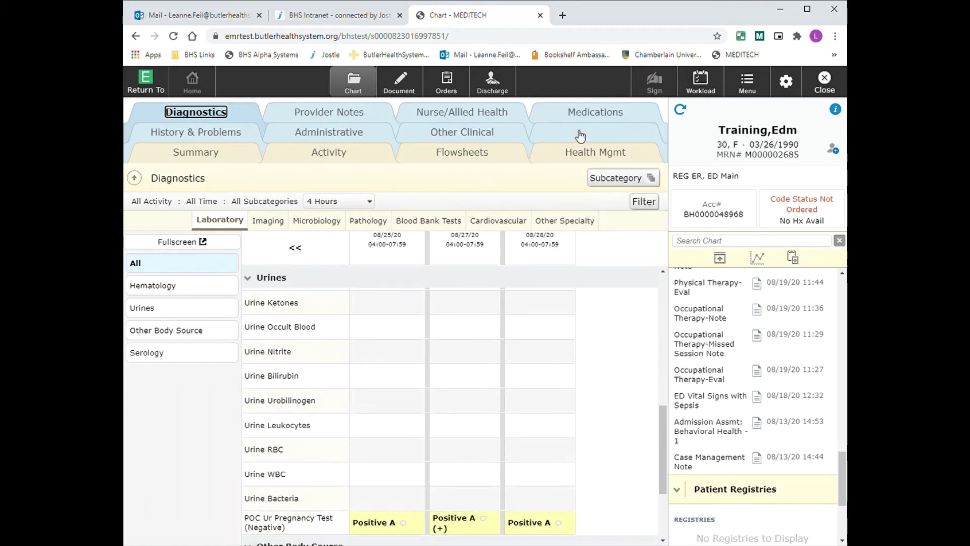
Step: Look at Medications and the Nursing notes, then go to History & Problems
left_click(586, 114)
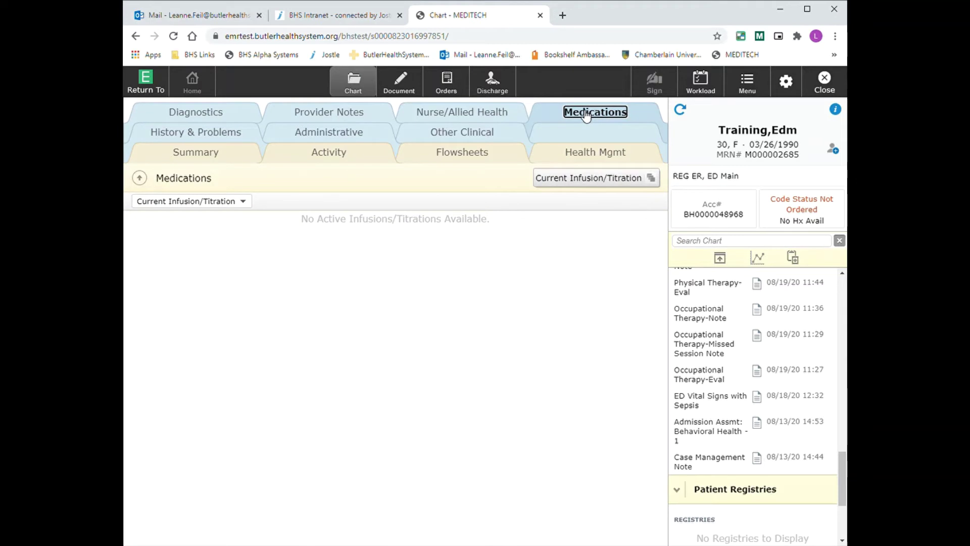
left_click(504, 115)
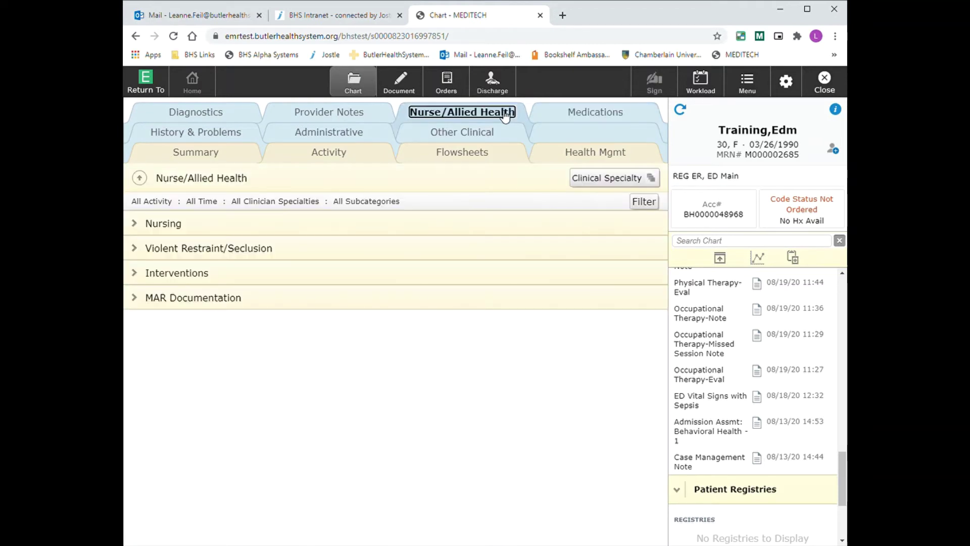
left_click(146, 225)
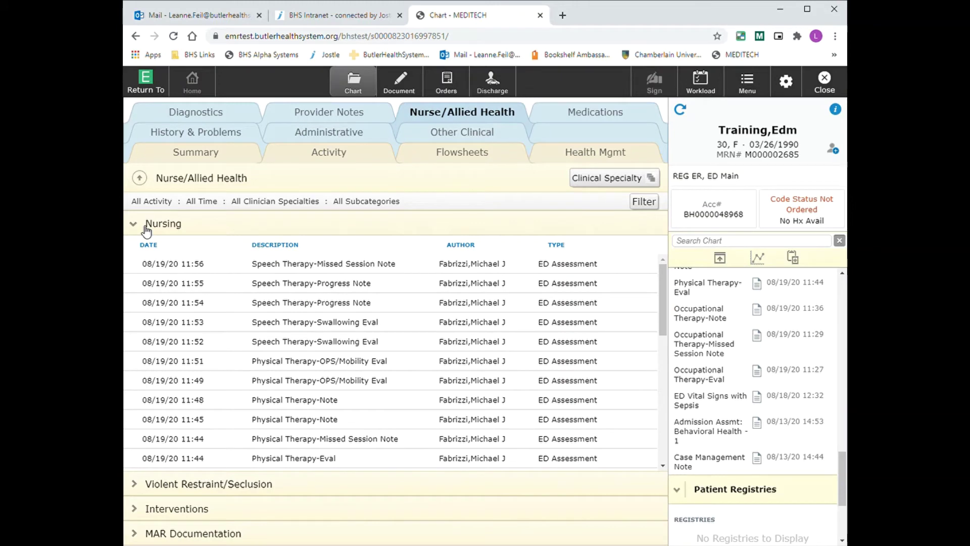
left_click(193, 136)
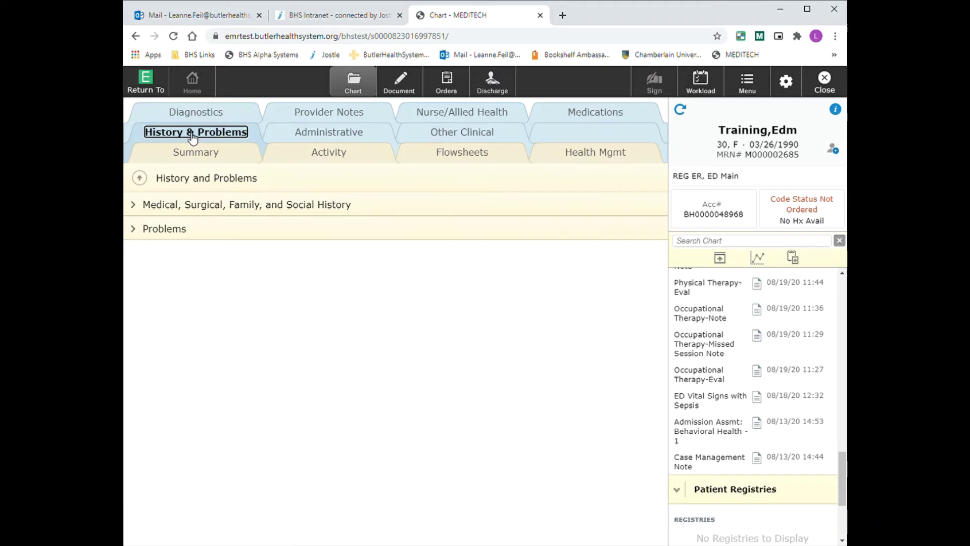
Step: Expand the history section to show Medical, Surgical and Family History entries
left_click(139, 205)
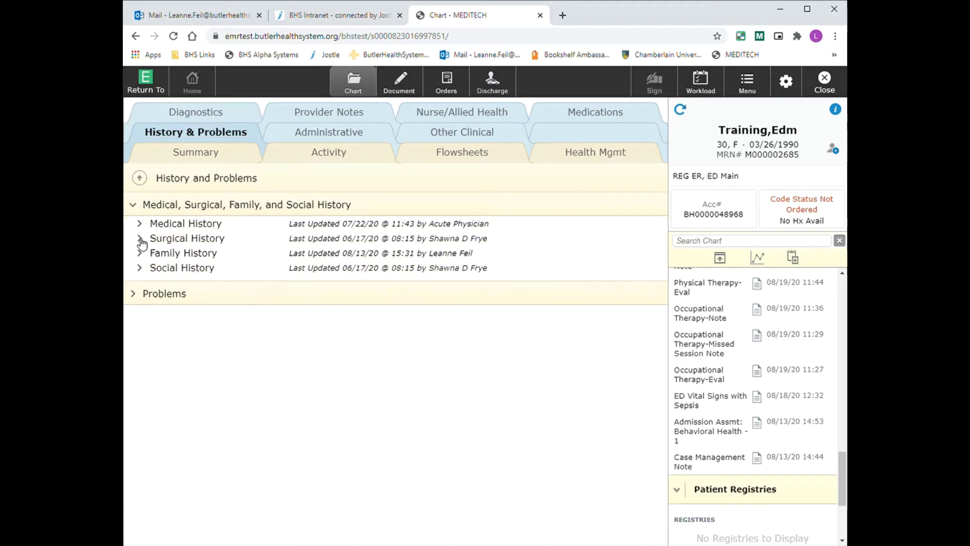
left_click(139, 224)
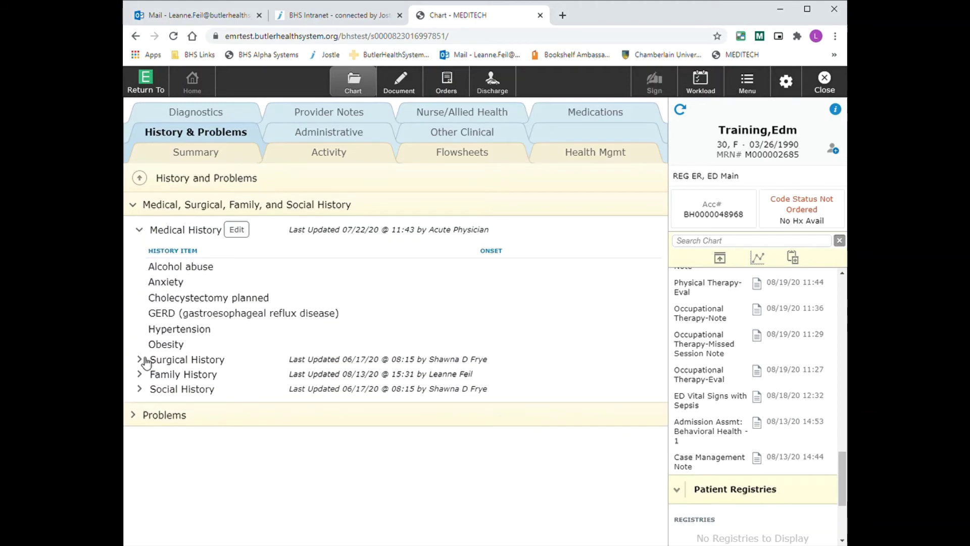
left_click(144, 360)
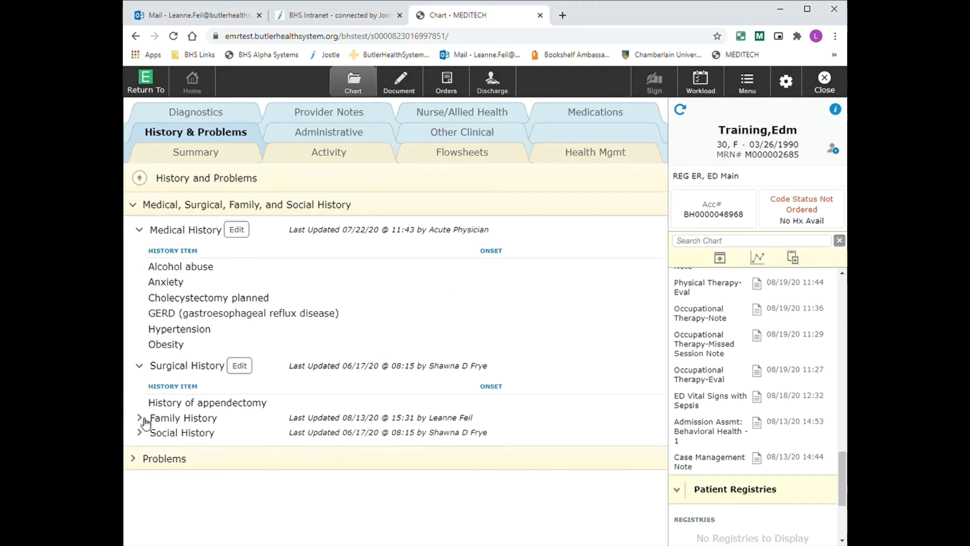
left_click(144, 419)
Step: Expand Social History and the Problems list
scroll(146, 424, "down", 3)
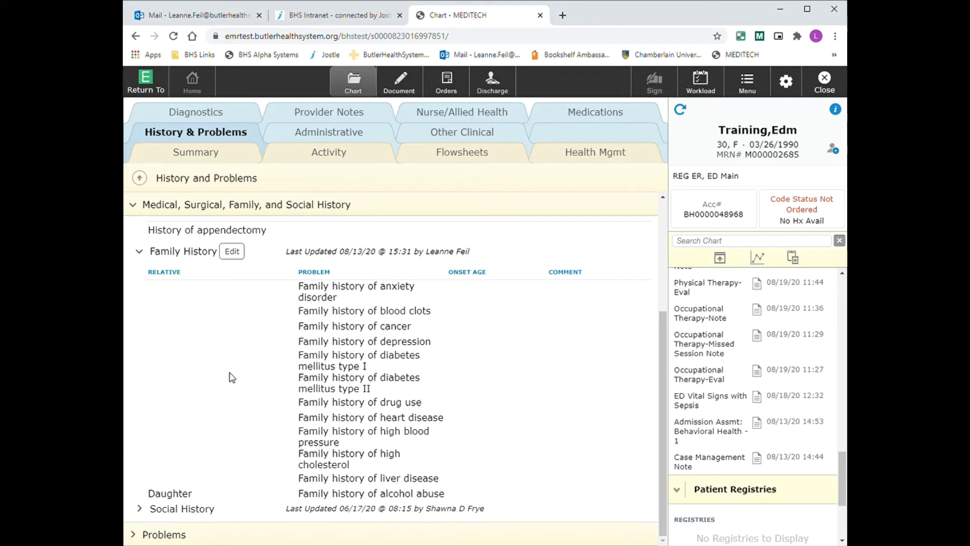
left_click(142, 509)
scroll(228, 452, "down", 3)
scroll(251, 434, "down", 1)
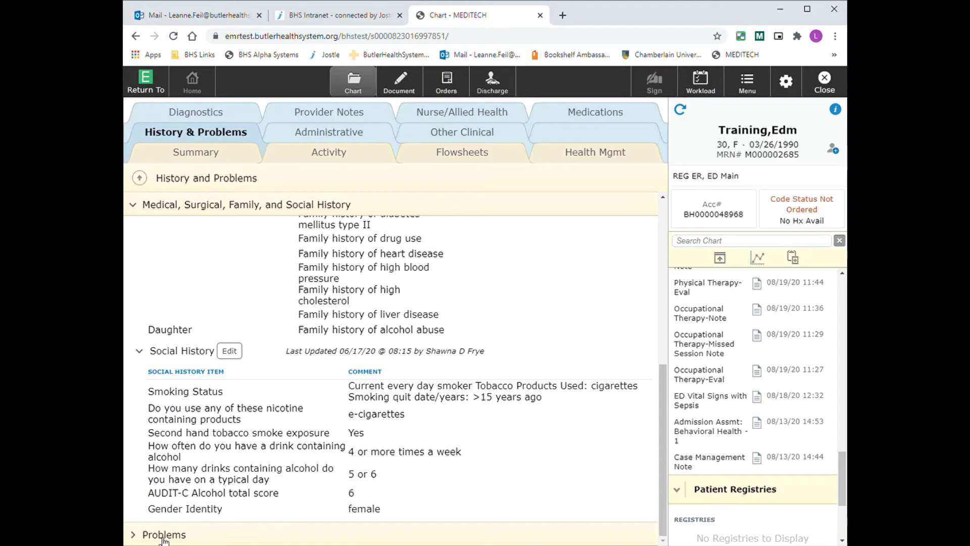
left_click(163, 536)
scroll(263, 415, "down", 1)
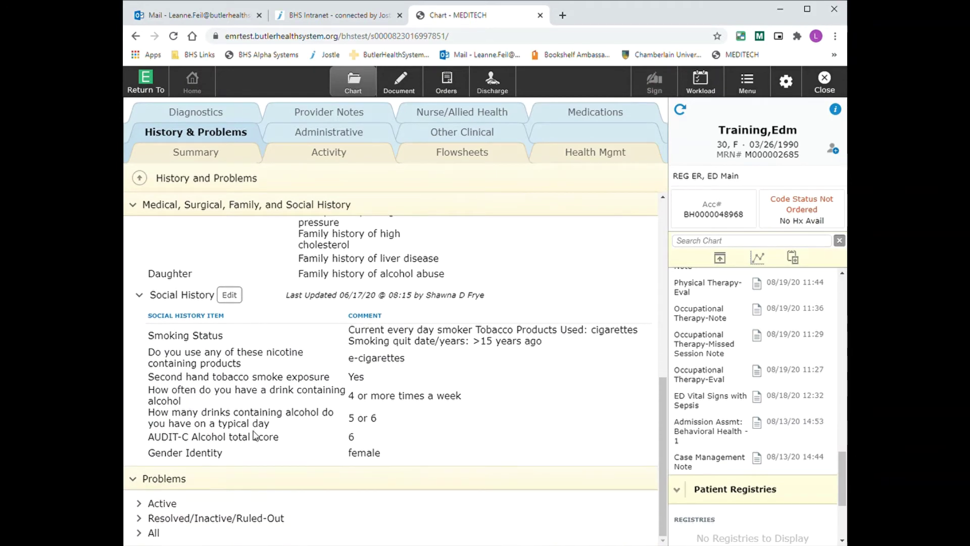
Step: Show Active, Resolved/Inactive/Ruled-Out and All problems, then return to the top of the page
left_click(144, 504)
scroll(212, 481, "down", 1)
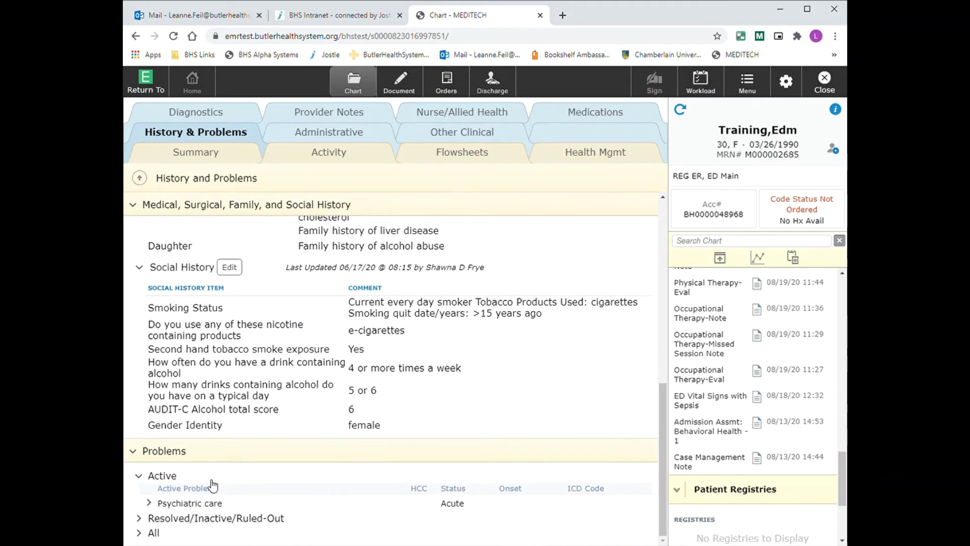
left_click(150, 519)
scroll(149, 528, "down", 1)
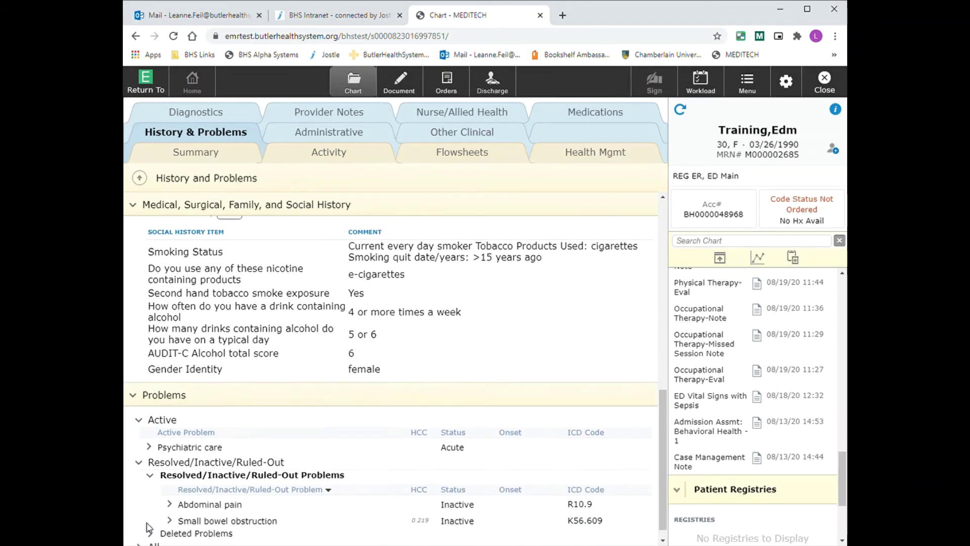
left_click(153, 529)
scroll(167, 504, "down", 2)
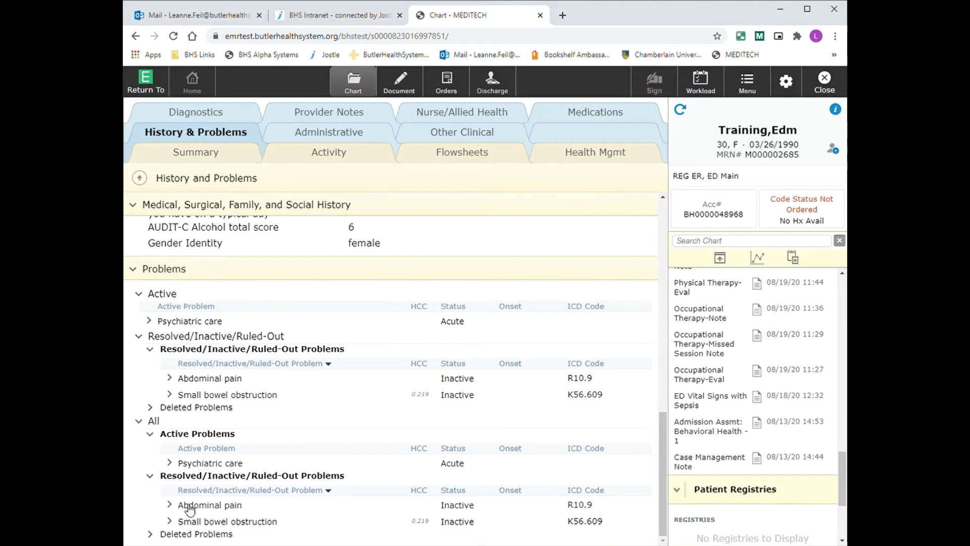
left_click_drag(662, 439, 679, 223)
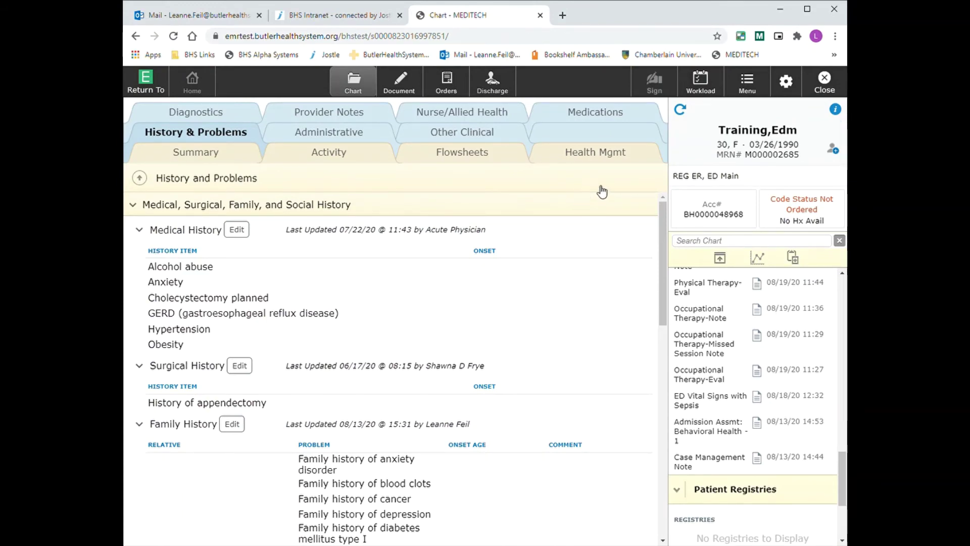
Step: In Widget Preferences, search 'ER' and add Orders Snapshot to the left column
left_click(753, 90)
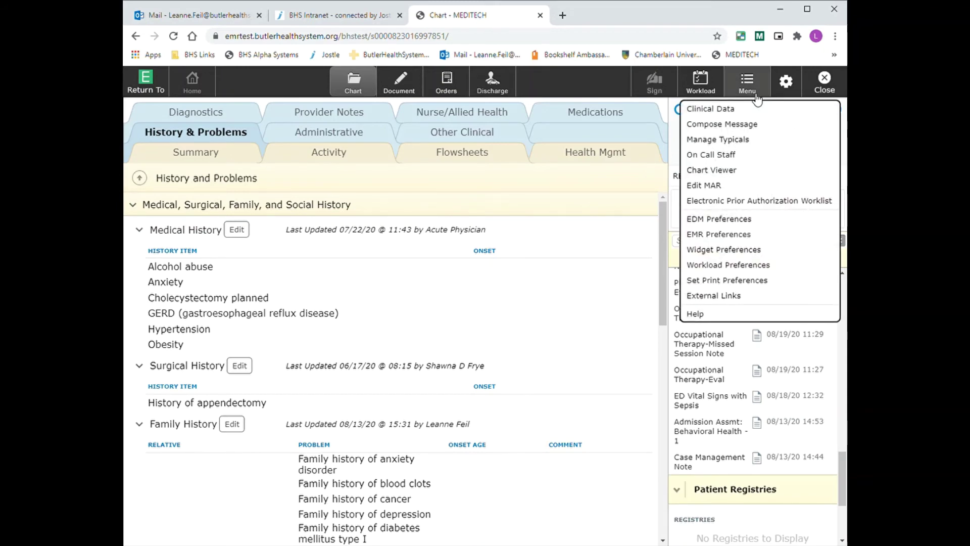
left_click(728, 250)
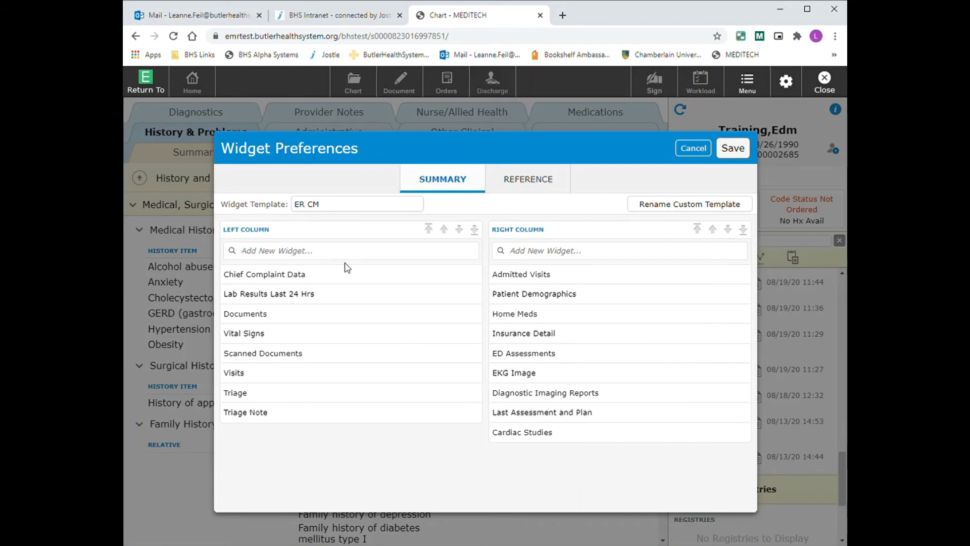
type("ER")
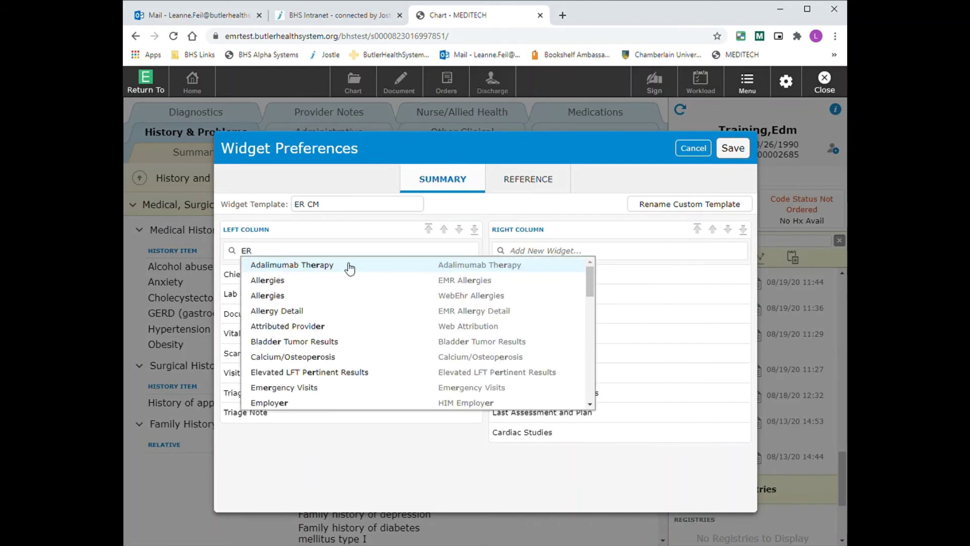
scroll(360, 349, "down", 3)
scroll(361, 351, "down", 2)
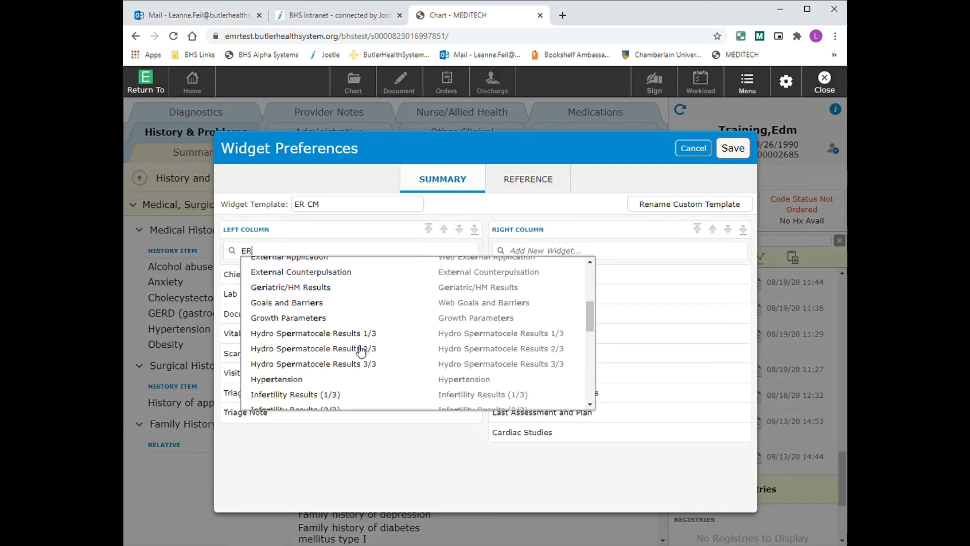
scroll(361, 351, "down", 5)
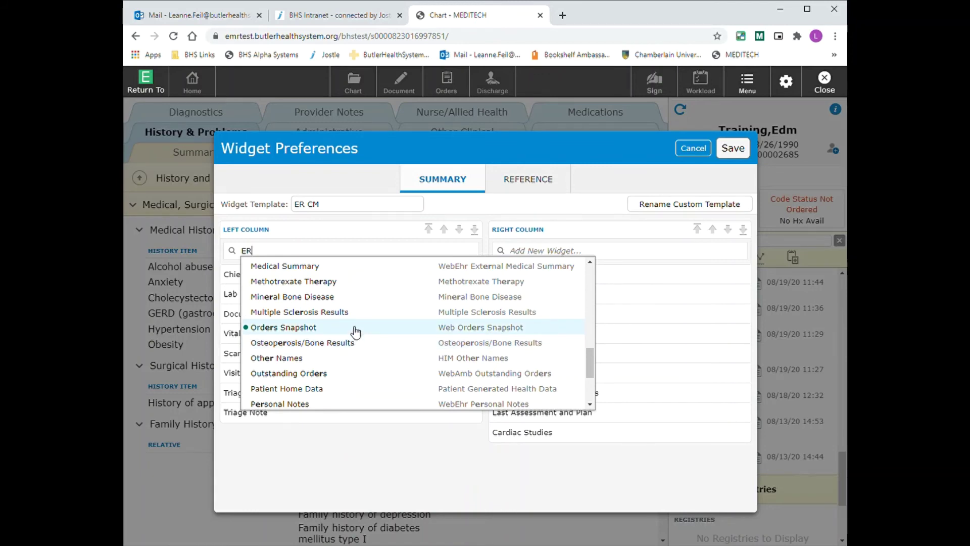
left_click(355, 329)
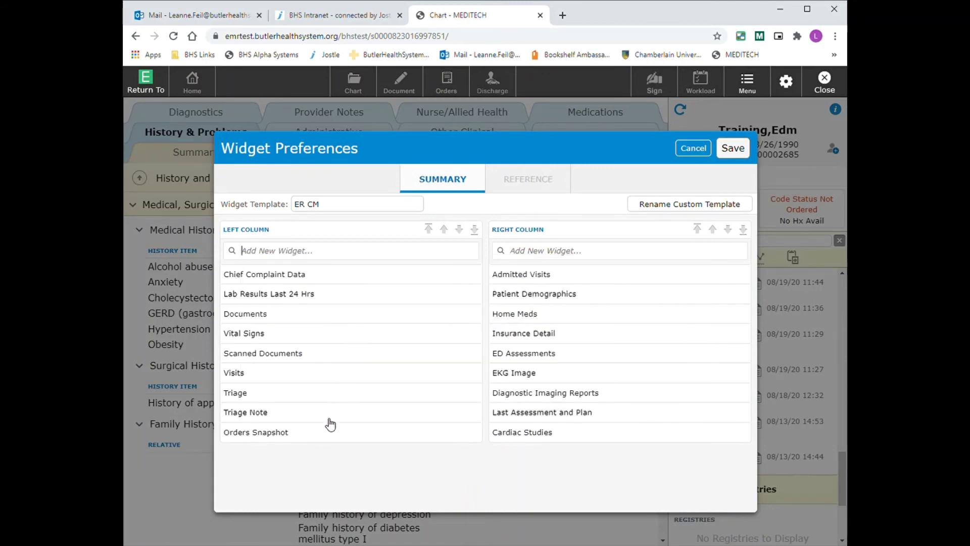
Step: Move Orders Snapshot to sit just below Documents in the left column
left_click(314, 435)
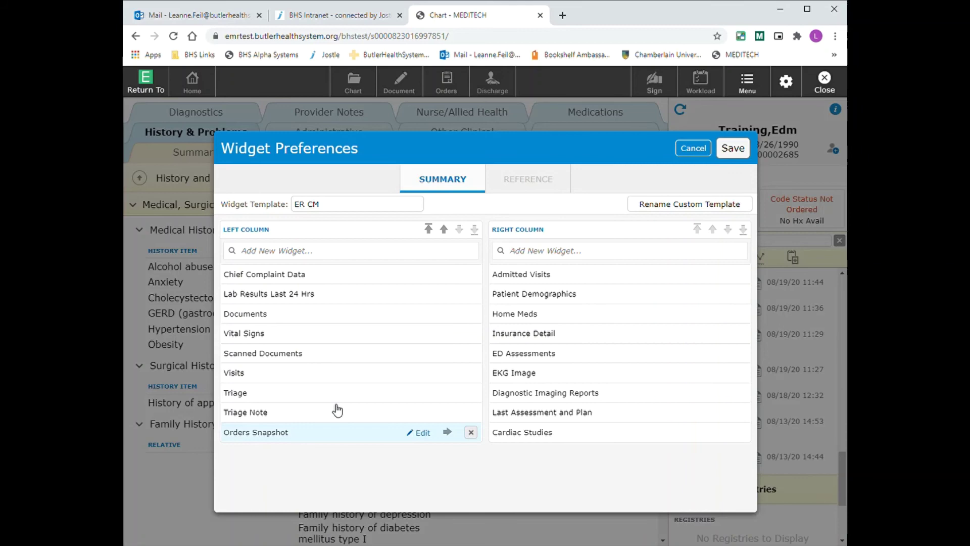
left_click(429, 230)
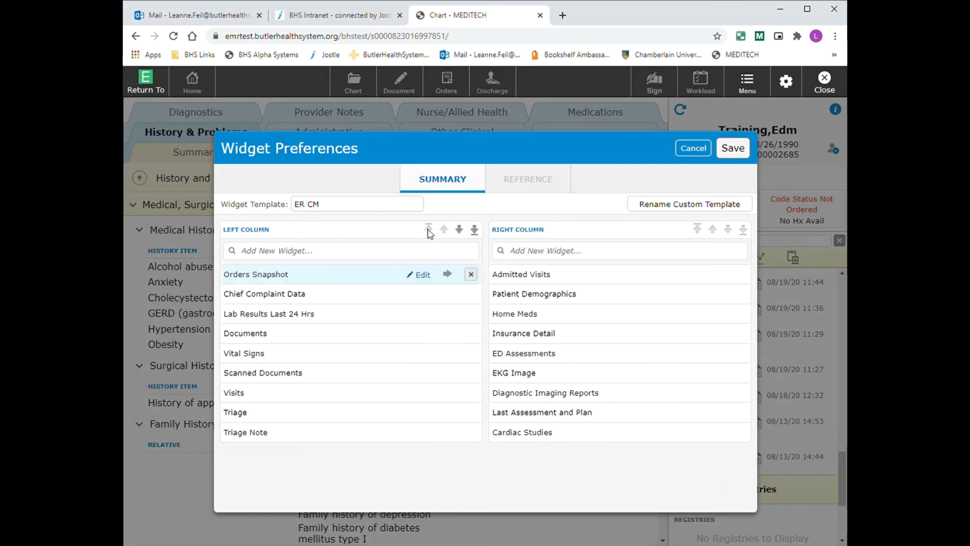
left_click(460, 231)
left_click(460, 231)
left_click(459, 230)
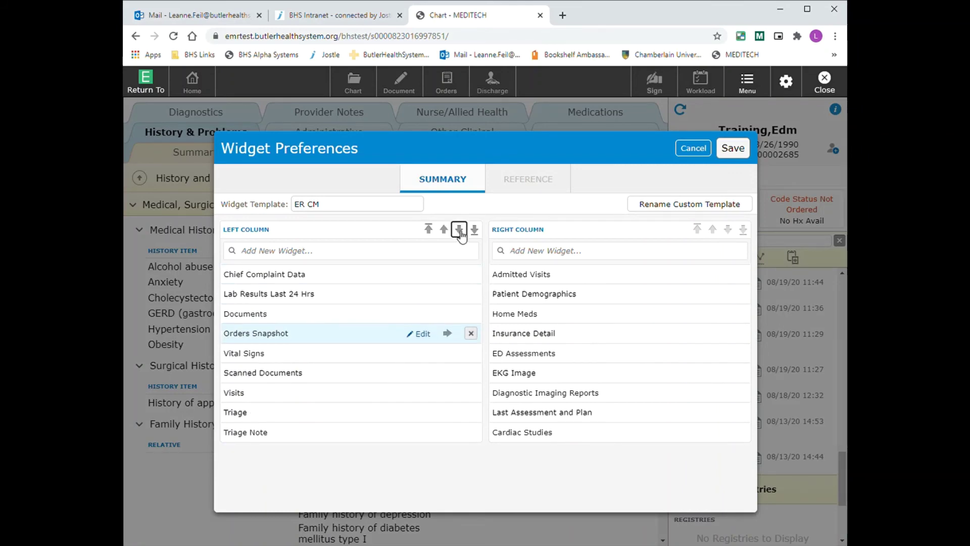
Step: Try Orders Snapshot in the right column, return it below Documents, and edit its display settings
left_click(448, 333)
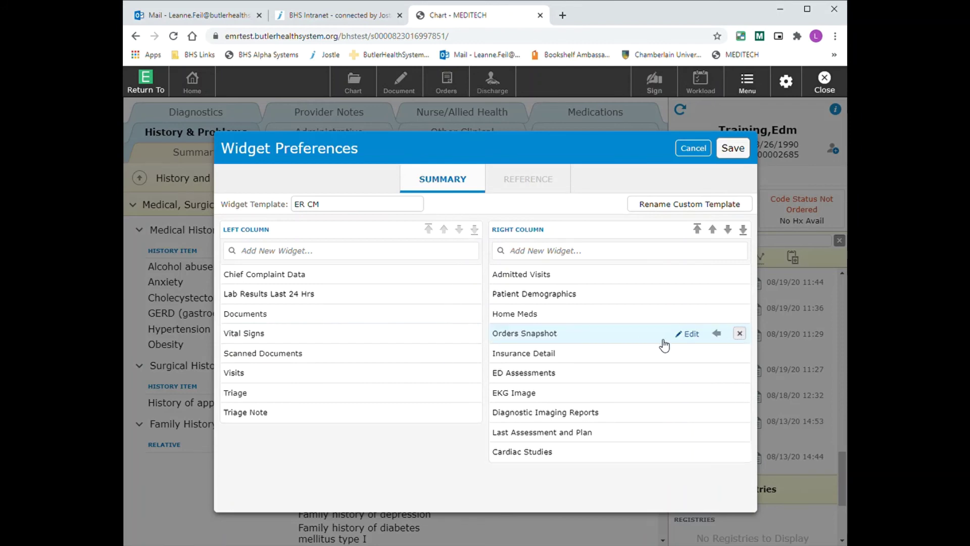
left_click(713, 231)
left_click(713, 230)
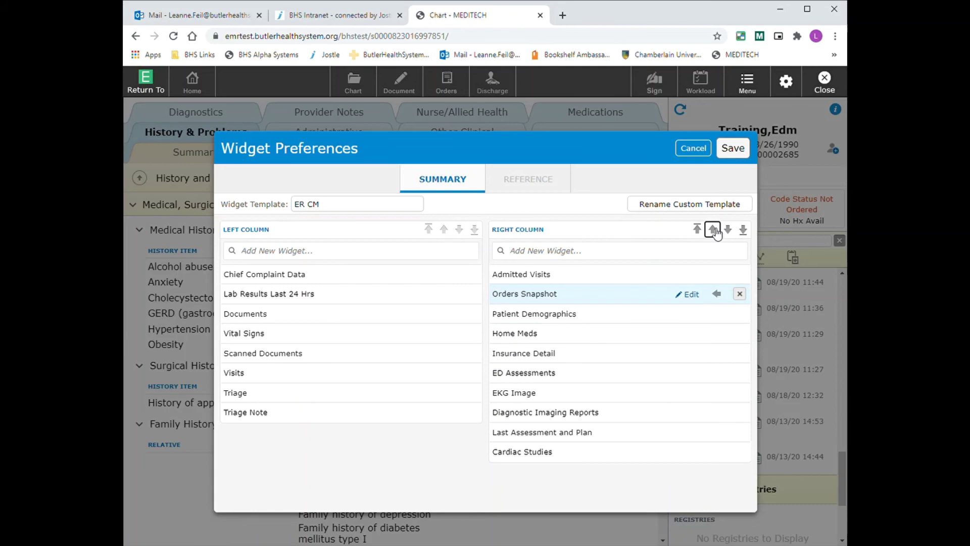
left_click(713, 231)
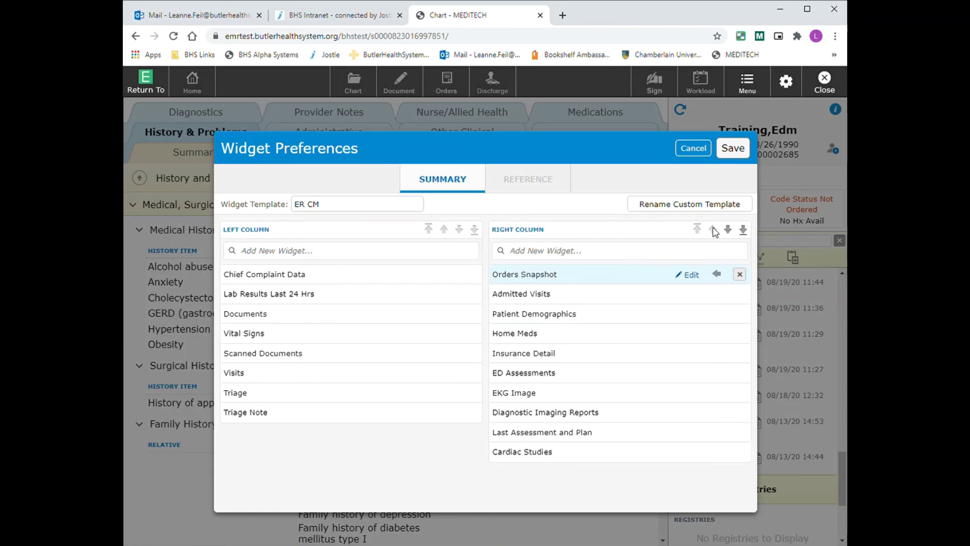
left_click(729, 231)
left_click(729, 231)
left_click(728, 230)
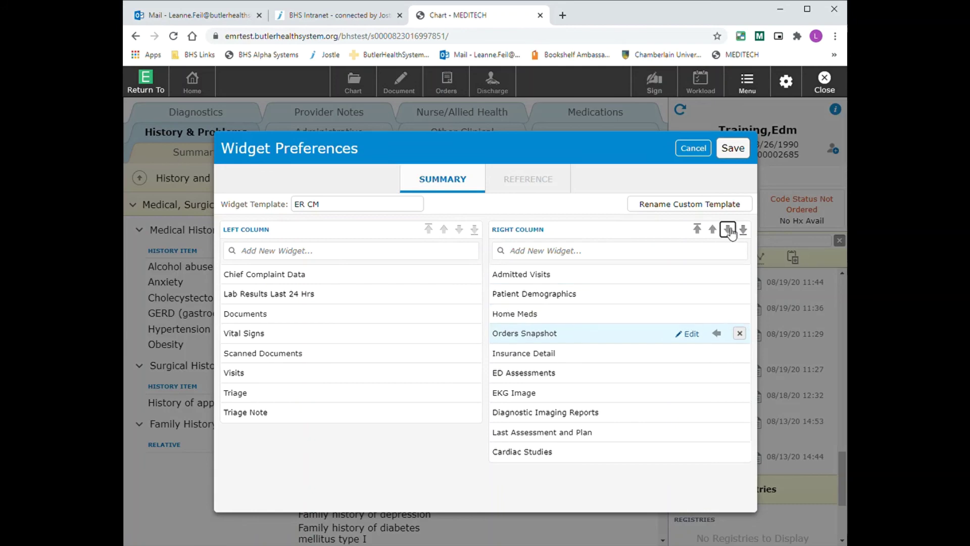
left_click(718, 334)
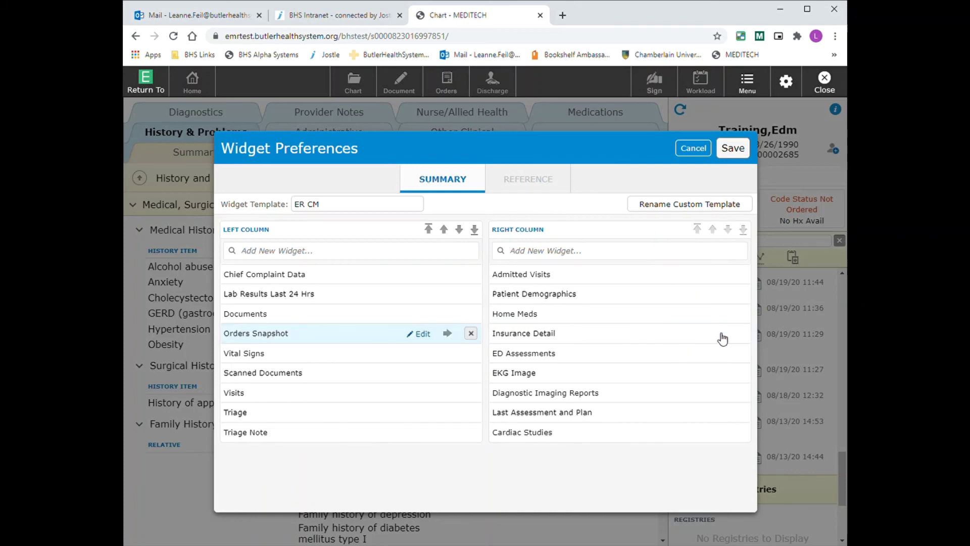
left_click(423, 337)
left_click(396, 355)
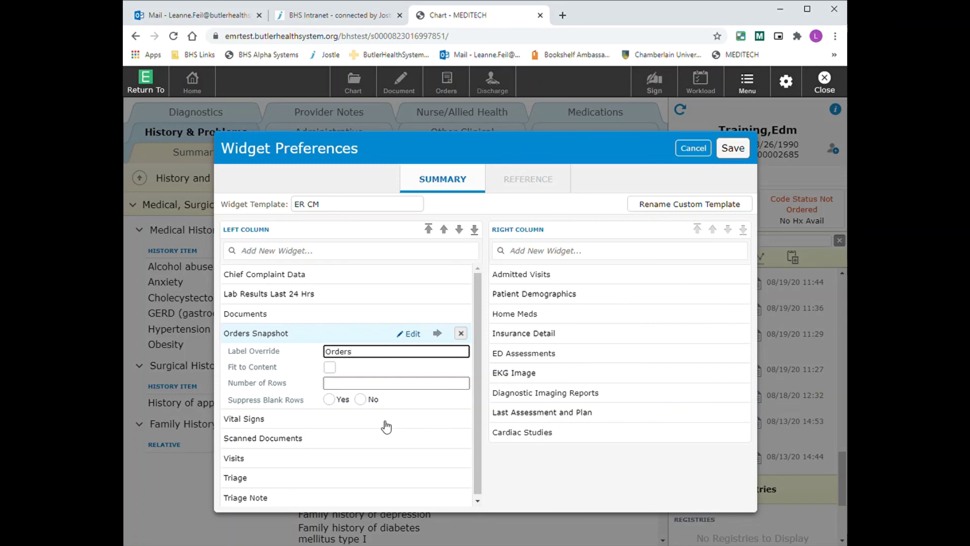
scroll(386, 427, "down", 1)
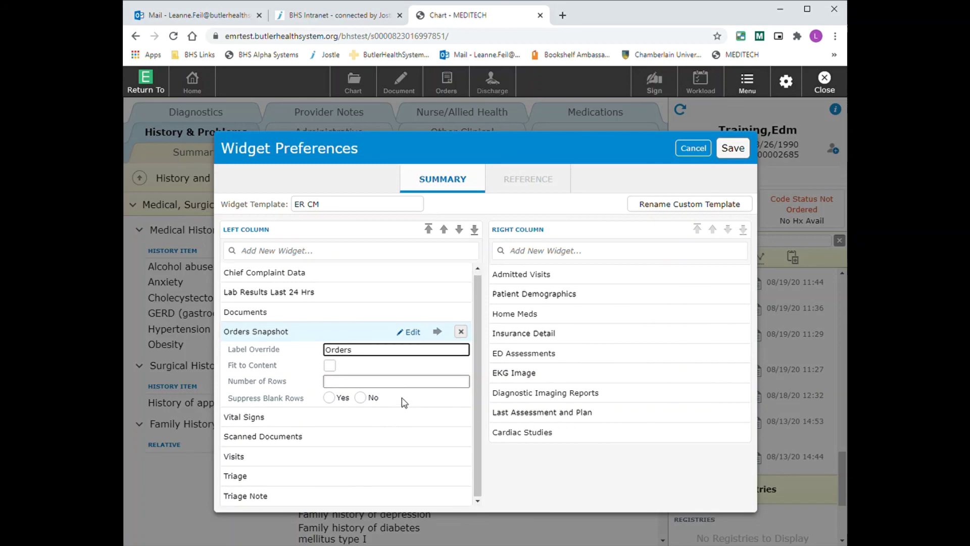